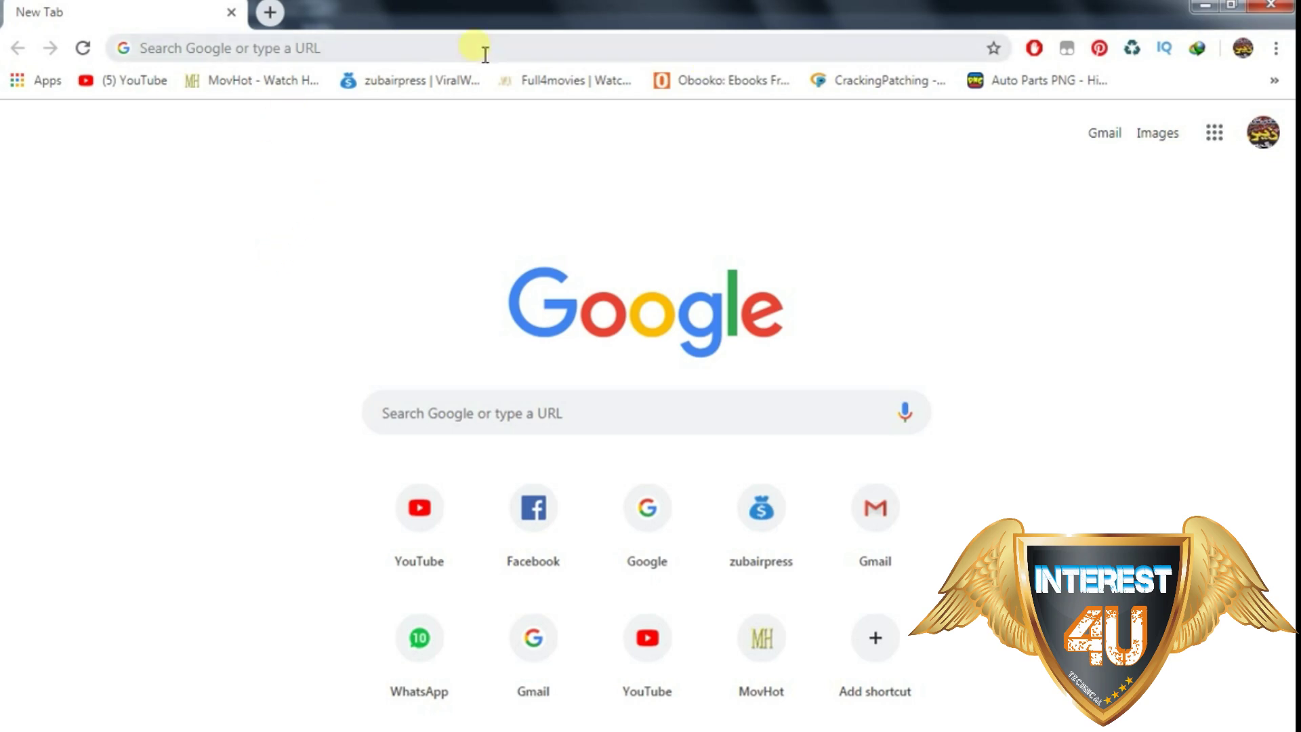
- Load mbilalm.com/unicode-to-inpage.php in Chrome from the address bar's suggestion
{"action": "left_click", "coordinate": [428, 54]}
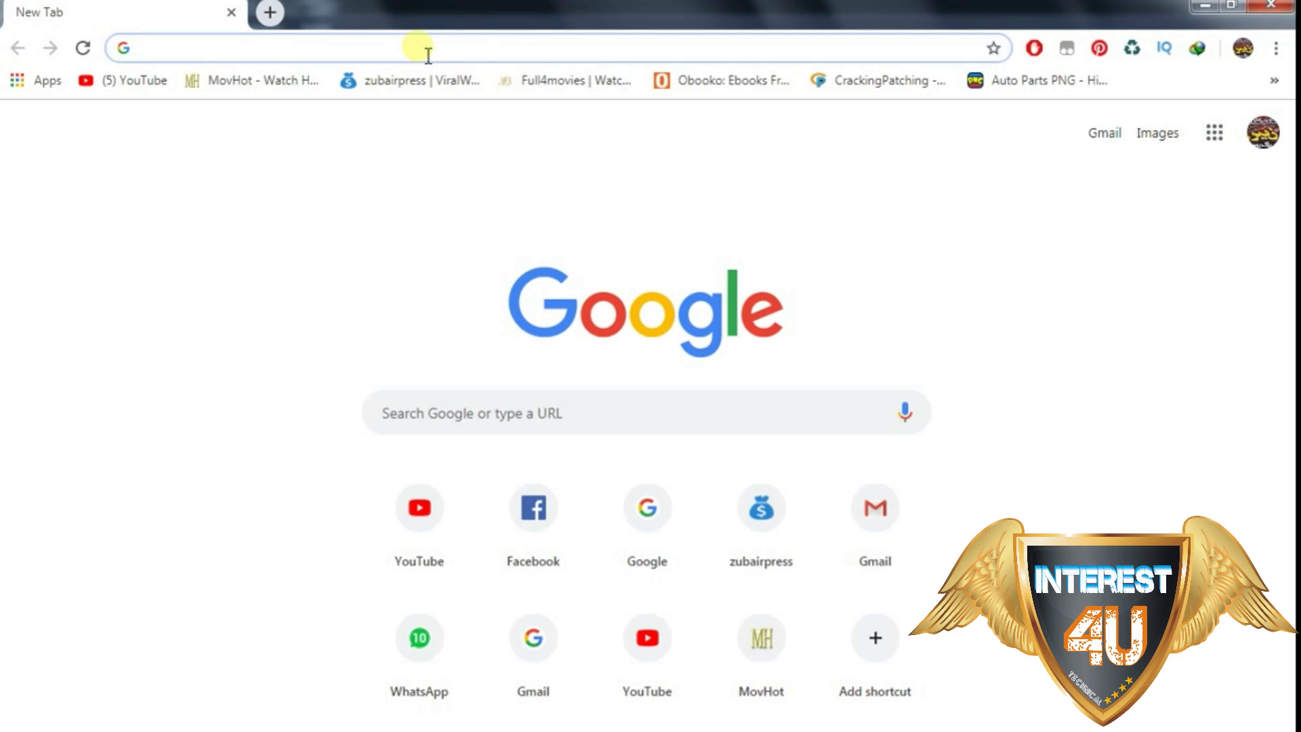
{"action": "type", "text": "u"}
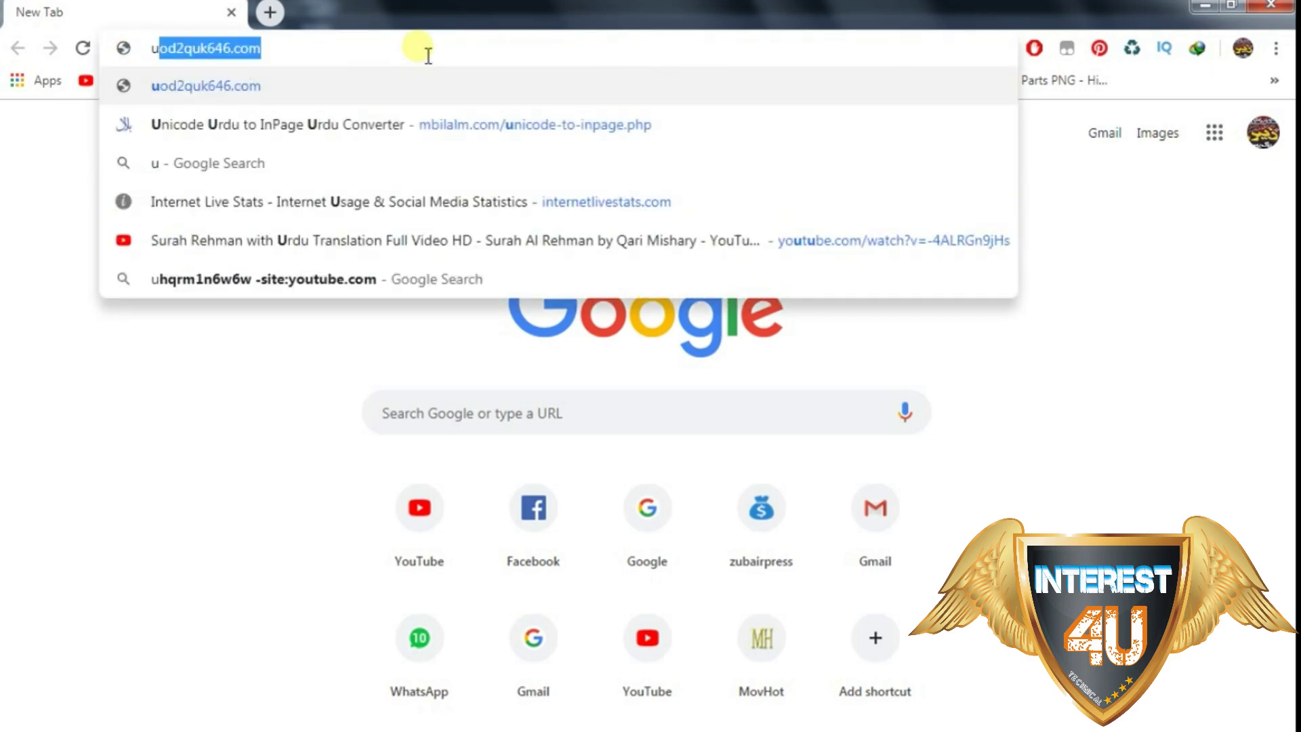
{"action": "type", "text": "i"}
{"action": "key", "text": "BackSpace"}
{"action": "type", "text": "n"}
{"action": "type", "text": "code"}
{"action": "key", "text": "BackSpace"}
{"action": "key", "text": "BackSpace"}
{"action": "key", "text": "BackSpace"}
{"action": "key", "text": "BackSpace"}
{"action": "key", "text": "Down"}
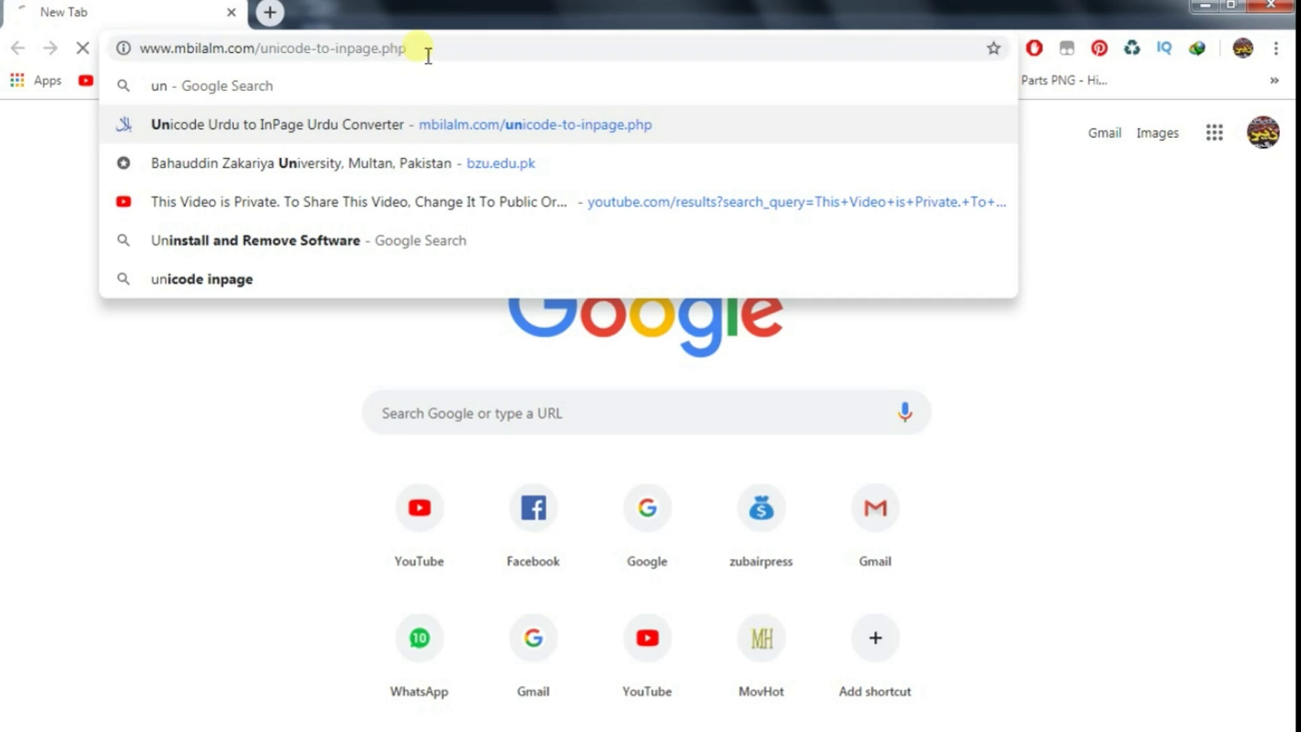
{"action": "key", "text": "Return"}
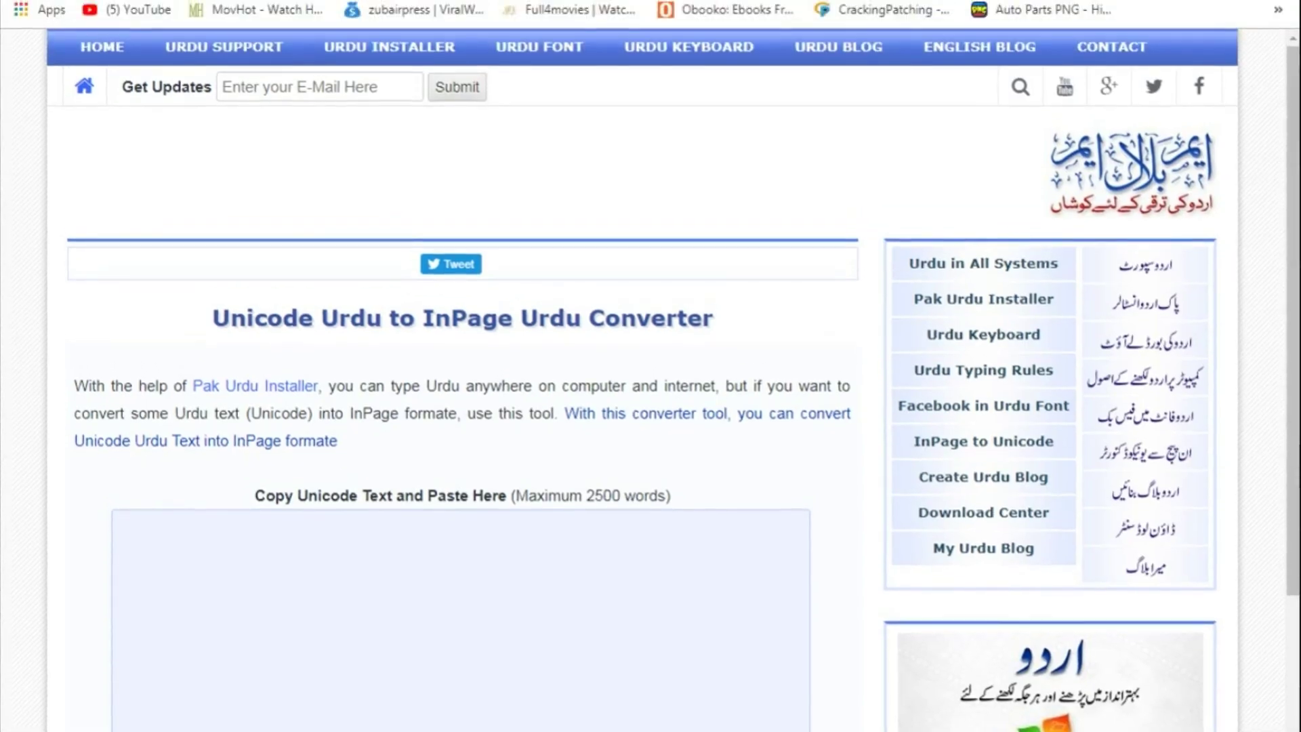
{"action": "left_click", "coordinate": [540, 46]}
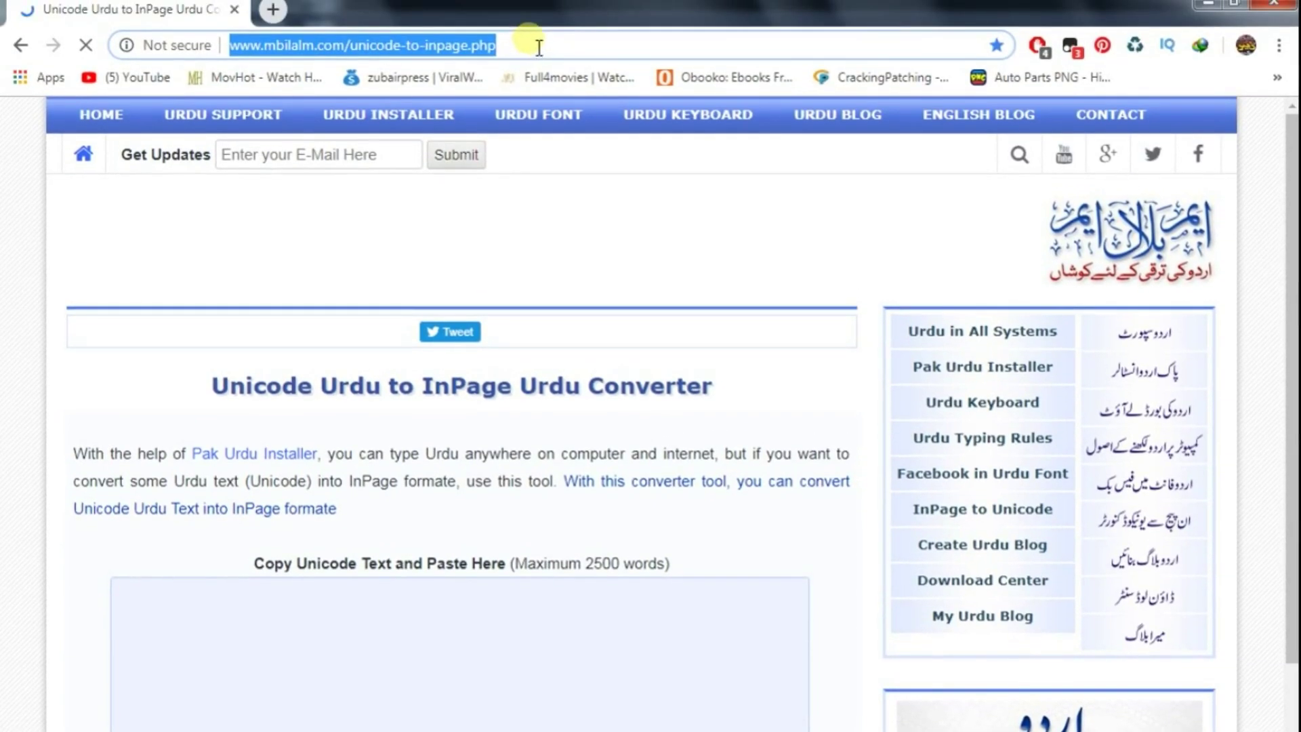
- Type 'interest' into the 'Copy Unicode Text and Paste Here' box, removing a stray 'a'
{"action": "scroll", "coordinate": [737, 512], "scroll_direction": "down", "scroll_amount": 3}
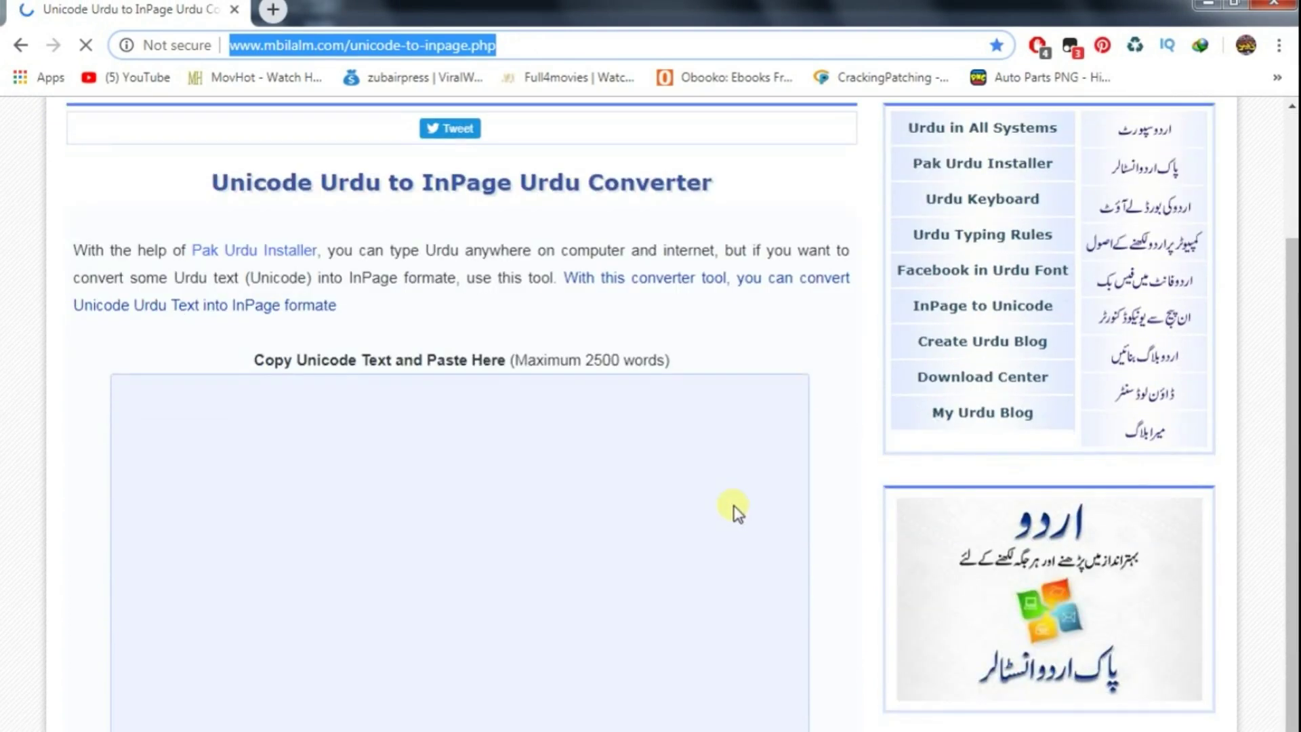
{"action": "scroll", "coordinate": [745, 528], "scroll_direction": "up", "scroll_amount": 2}
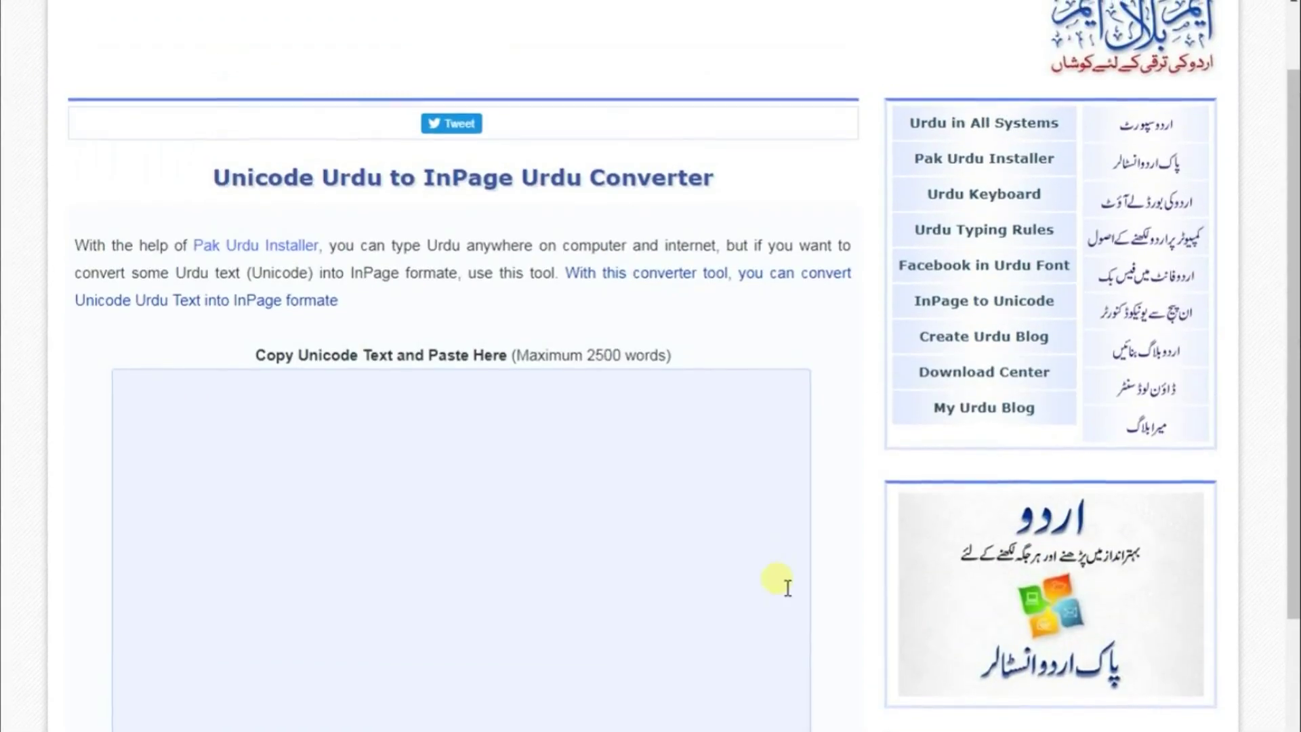
{"action": "scroll", "coordinate": [784, 574], "scroll_direction": "down", "scroll_amount": 1}
{"action": "left_click", "coordinate": [718, 391]}
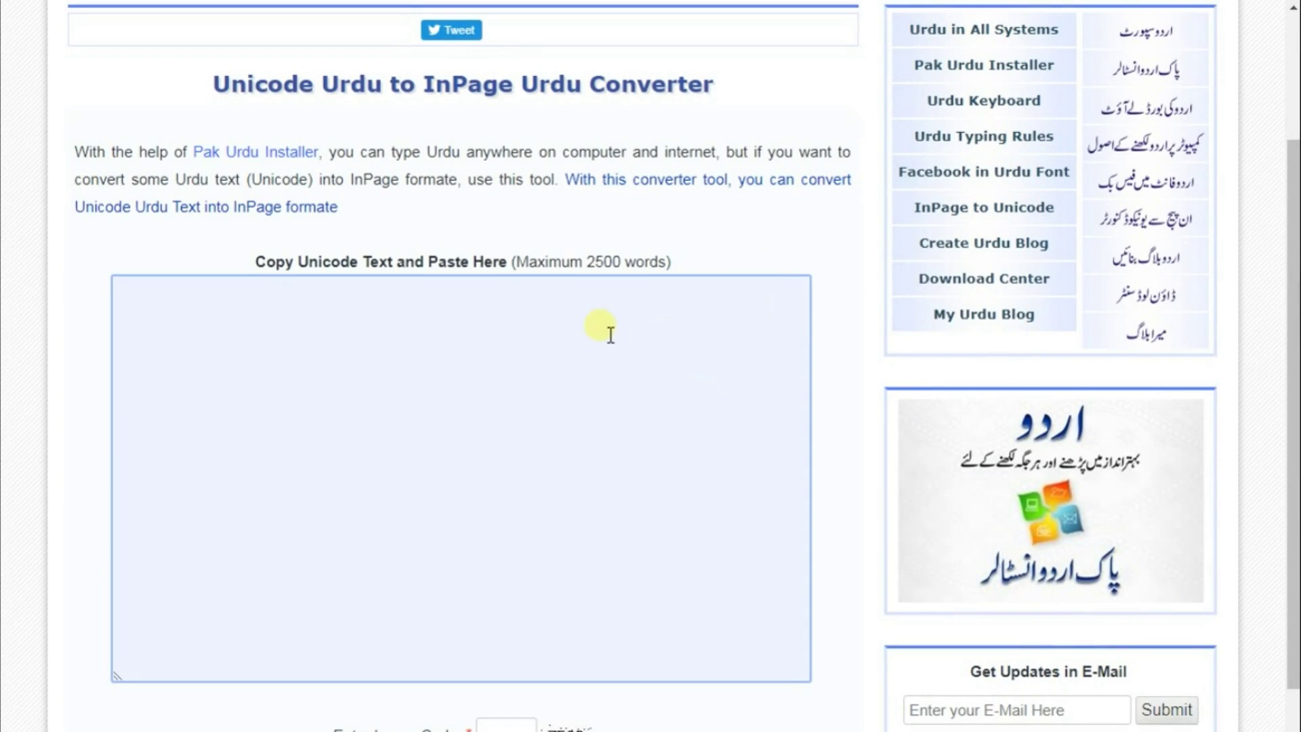
{"action": "type", "text": "a"}
{"action": "key", "text": "BackSpace"}
{"action": "type", "text": "interest"}
- Highlight and deselect the typed word 'interest' while scrolling the converter page
{"action": "scroll", "coordinate": [746, 461], "scroll_direction": "down", "scroll_amount": 1}
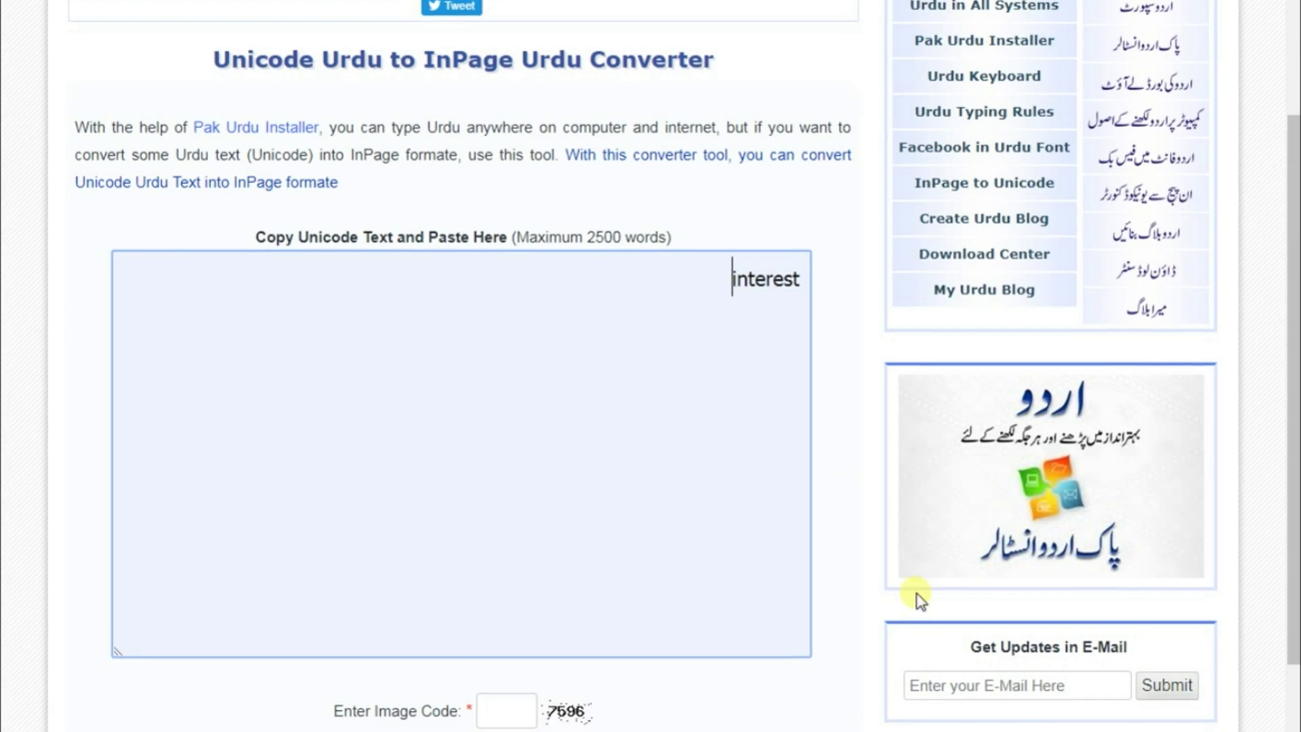
{"action": "left_click_drag", "start_coordinate": [730, 280], "coordinate": [810, 282]}
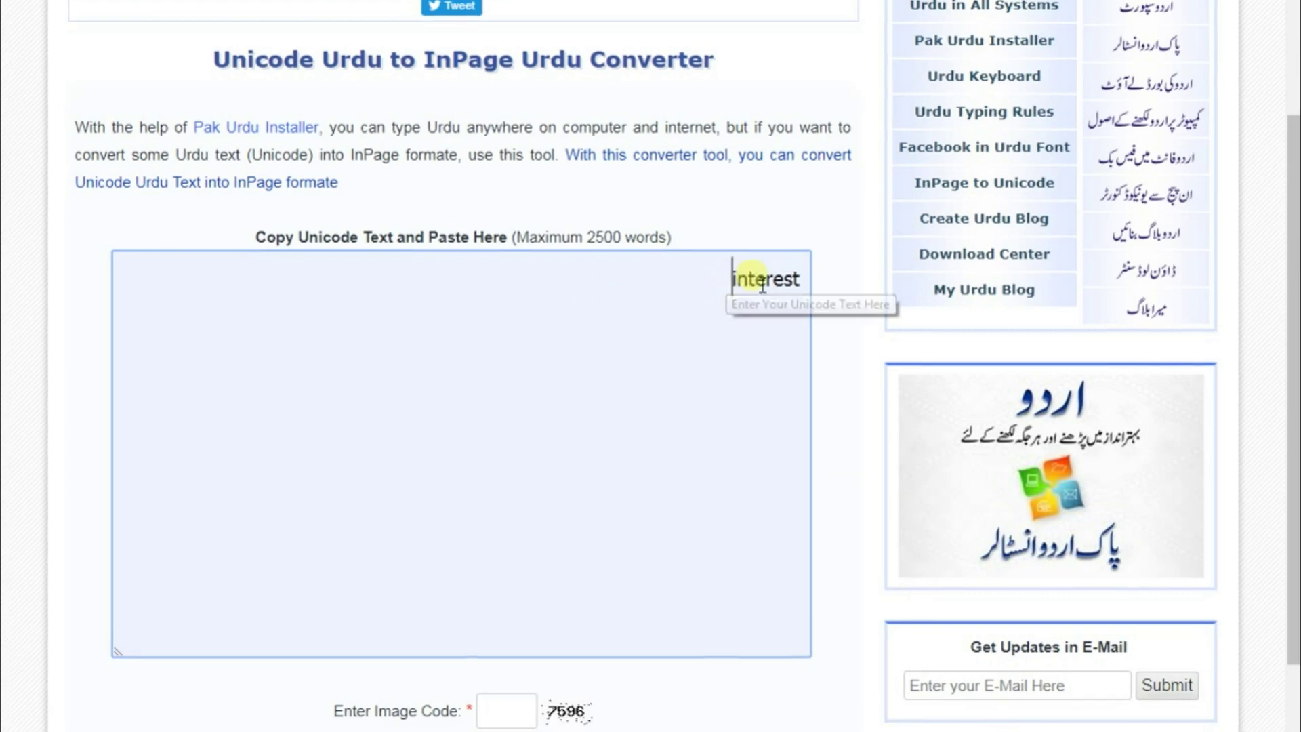
{"action": "left_click", "coordinate": [737, 308]}
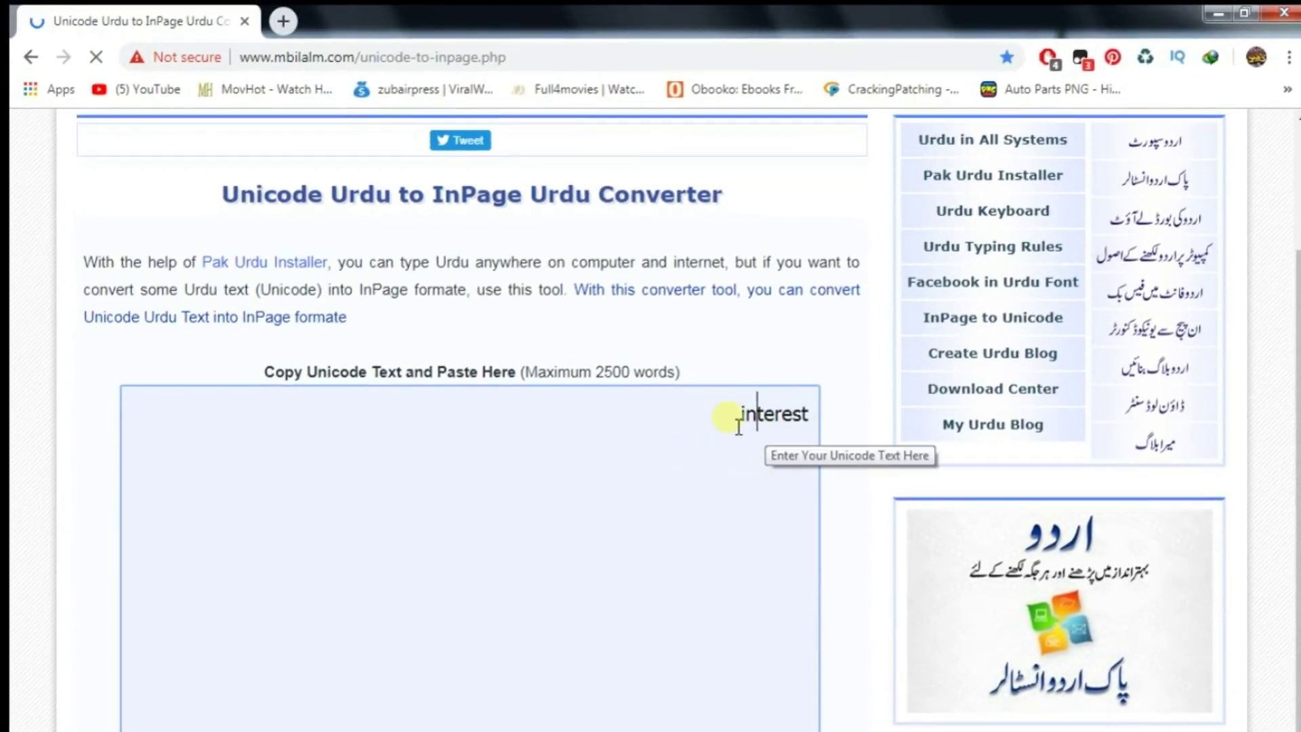
{"action": "left_click_drag", "start_coordinate": [739, 415], "coordinate": [808, 426]}
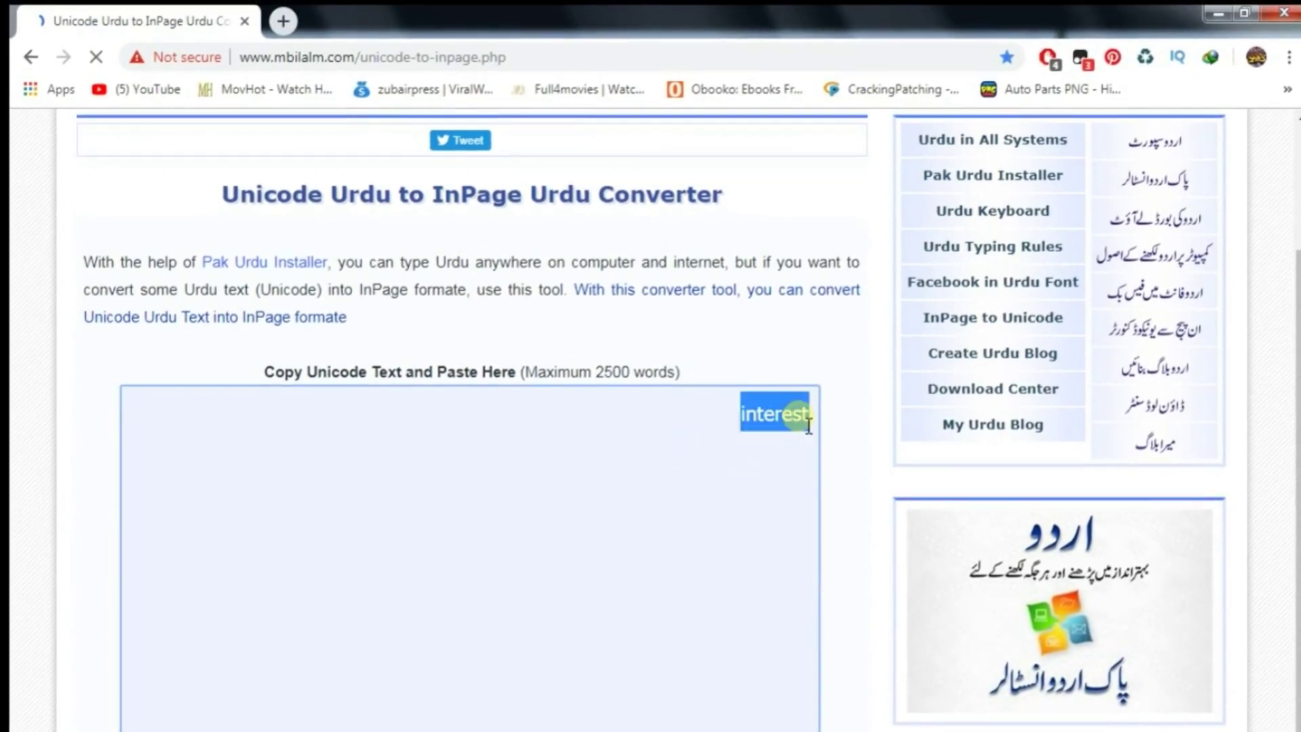
{"action": "left_click", "coordinate": [749, 424]}
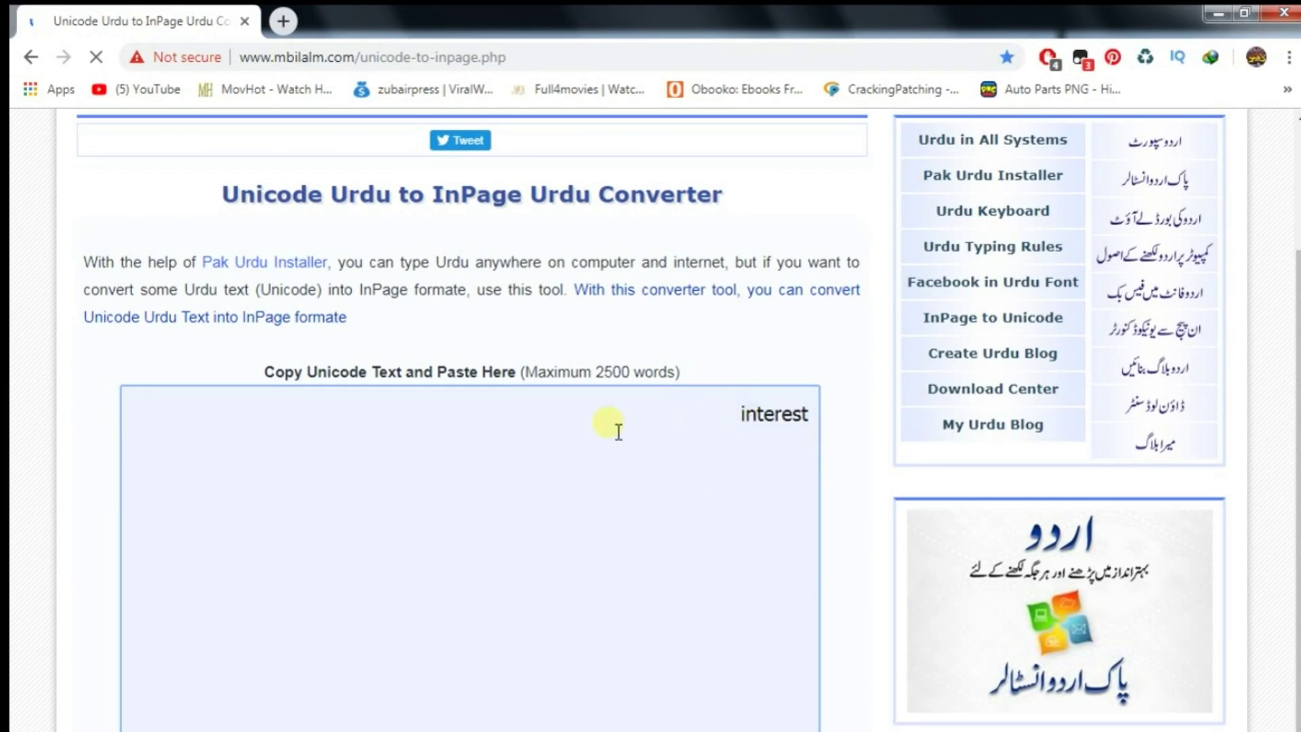
{"action": "scroll", "coordinate": [737, 451], "scroll_direction": "up", "scroll_amount": 3}
{"action": "scroll", "coordinate": [736, 475], "scroll_direction": "down", "scroll_amount": 7}
{"action": "scroll", "coordinate": [735, 494], "scroll_direction": "up", "scroll_amount": 7}
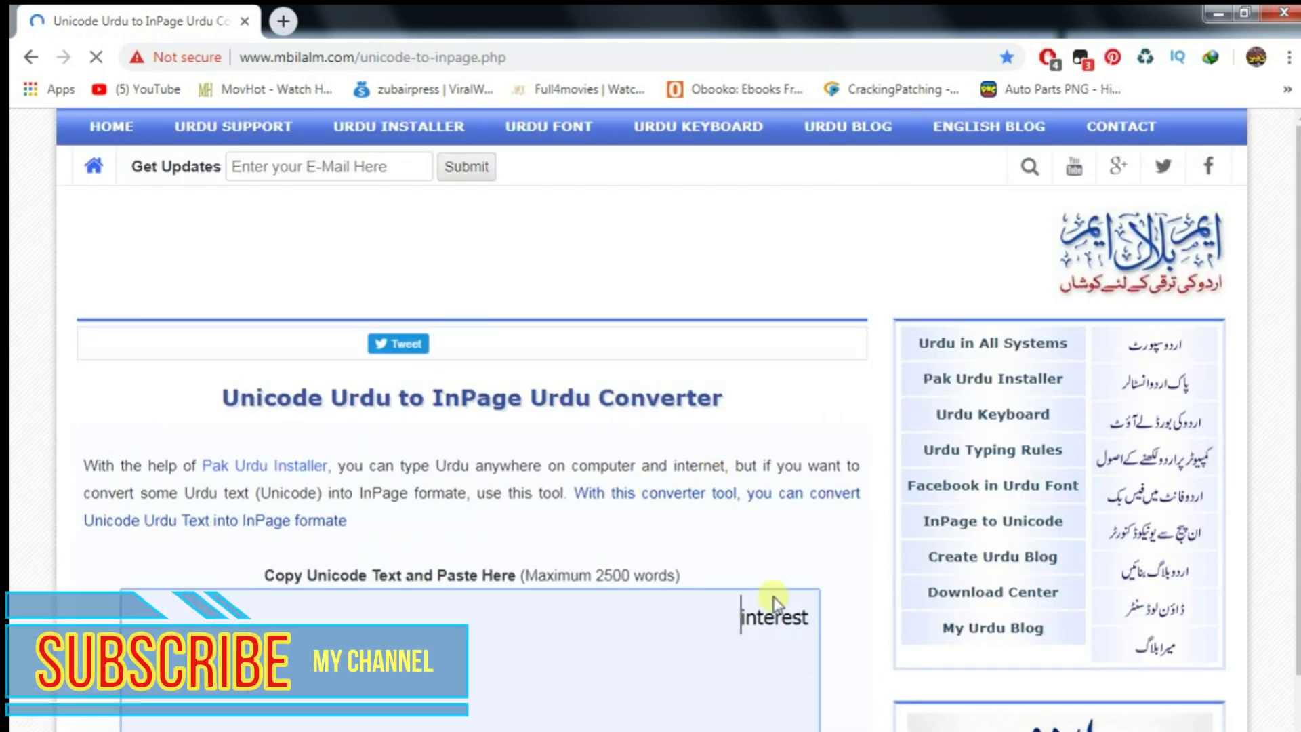
{"action": "scroll", "coordinate": [774, 637], "scroll_direction": "down", "scroll_amount": 3}
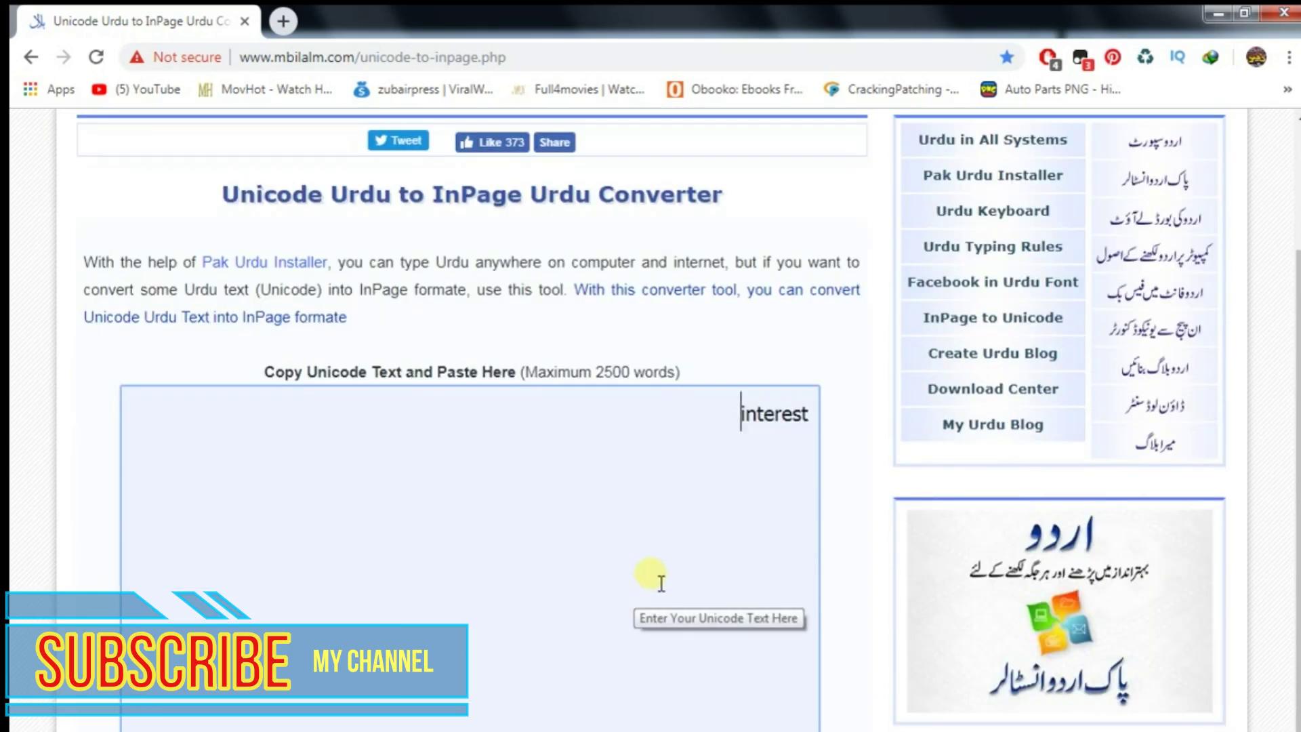
{"action": "left_click", "coordinate": [283, 21]}
- Go to Google and search for 'news urdu'
{"action": "type", "text": "go"}
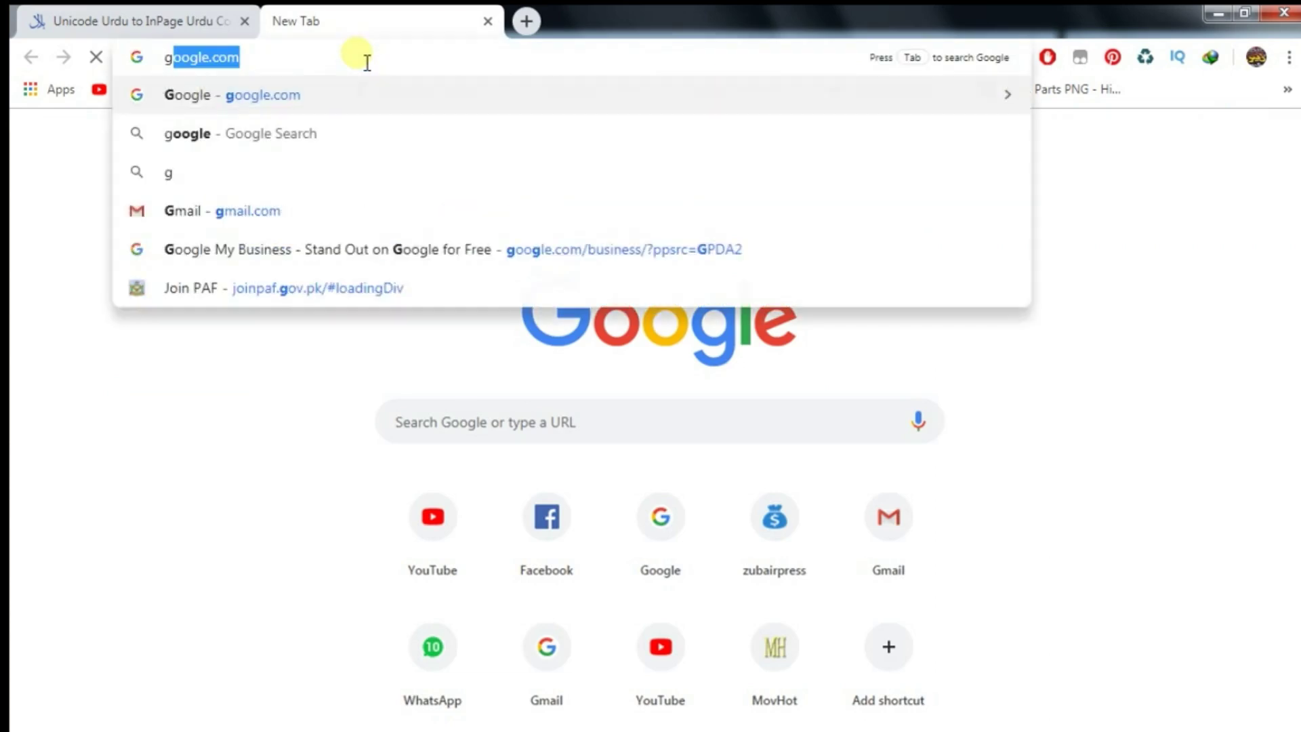
{"action": "key", "text": "Return"}
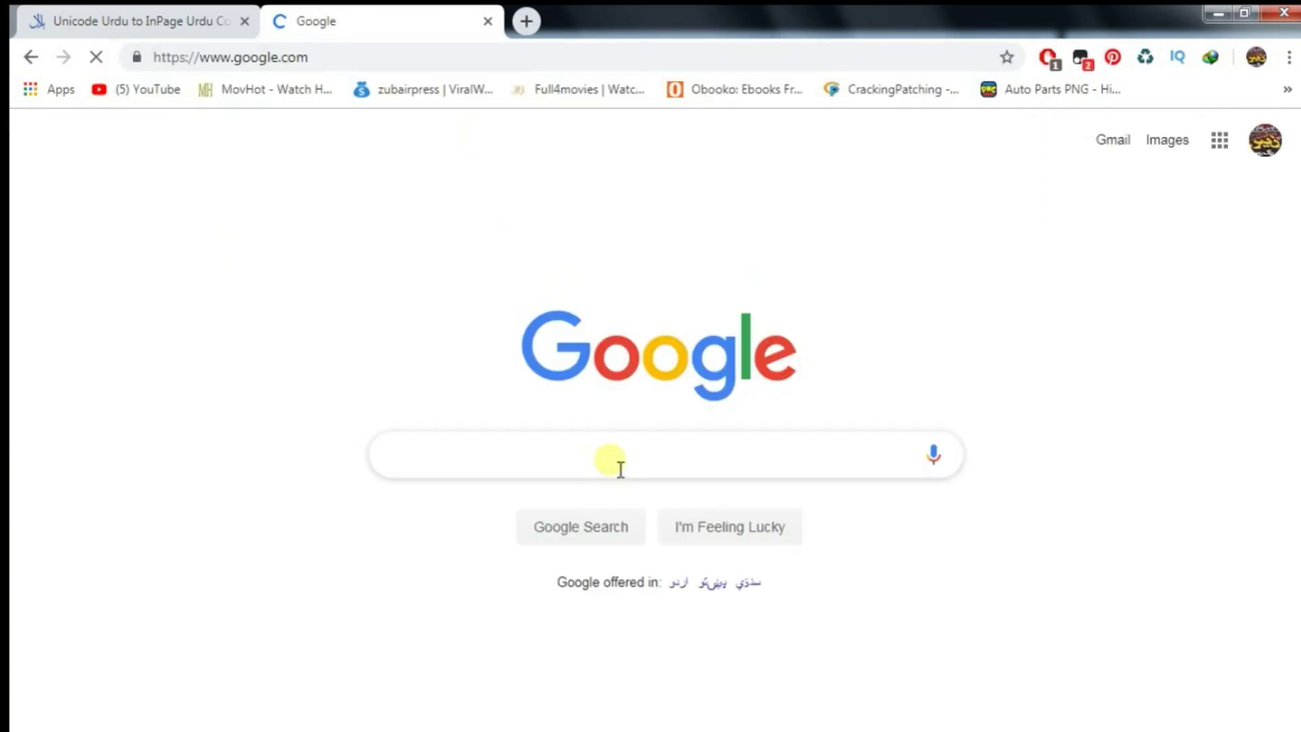
{"action": "type", "text": "new"}
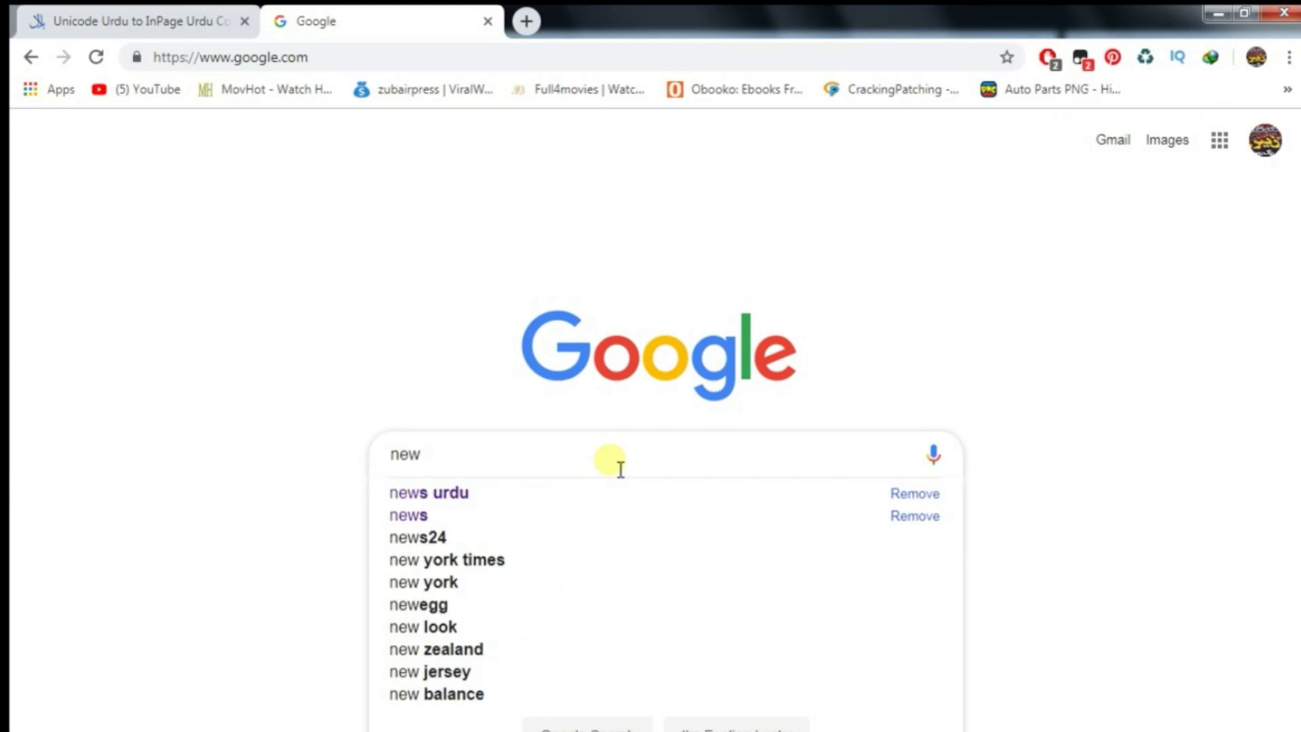
{"action": "key", "text": "BackSpace"}
{"action": "type", "text": "ws urdu"}
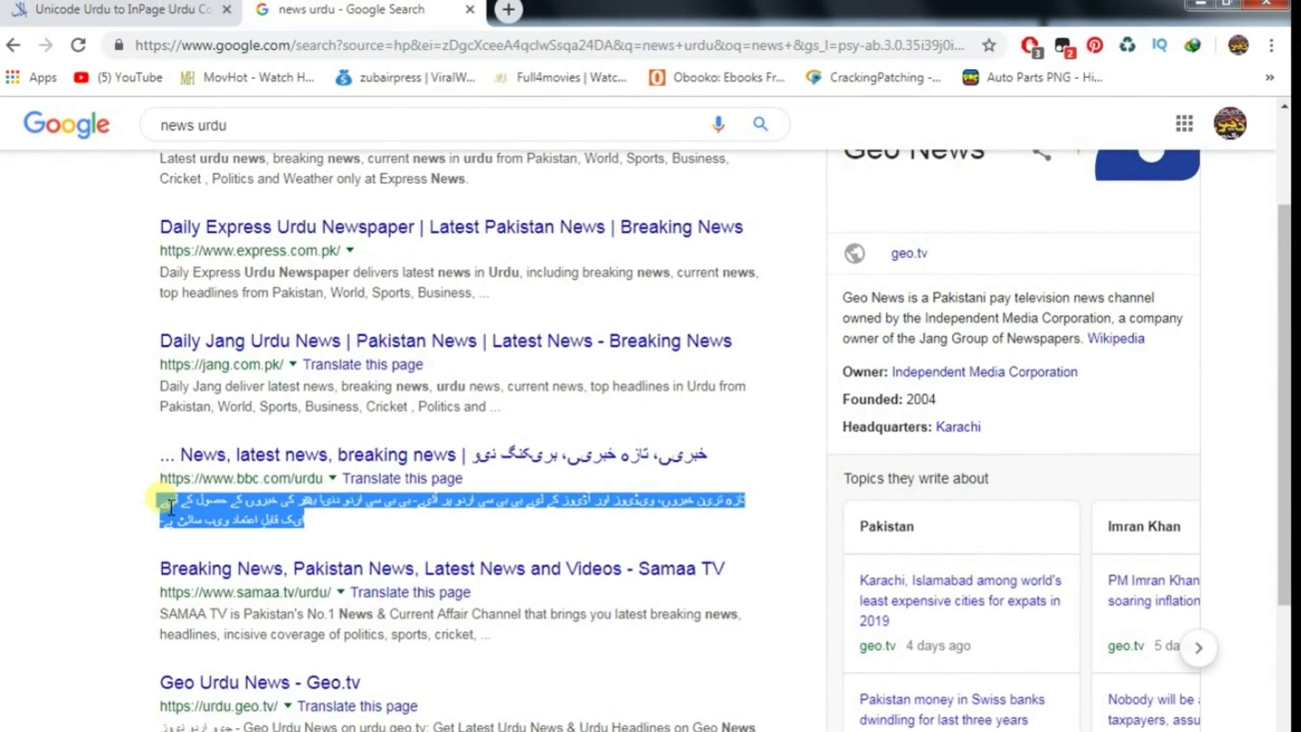
- Copy the selected Urdu description under the BBC Urdu result
{"action": "right_click", "coordinate": [171, 507]}
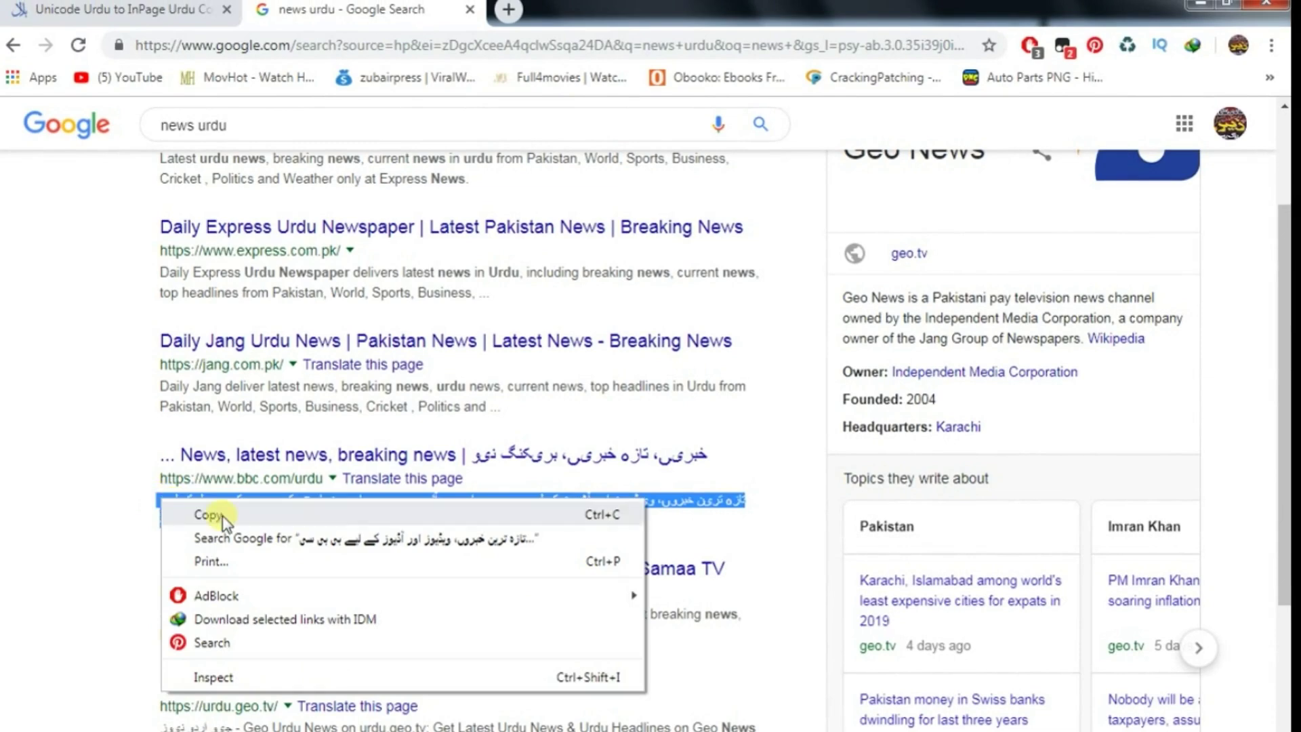
{"action": "left_click", "coordinate": [203, 515]}
{"action": "left_click", "coordinate": [237, 13]}
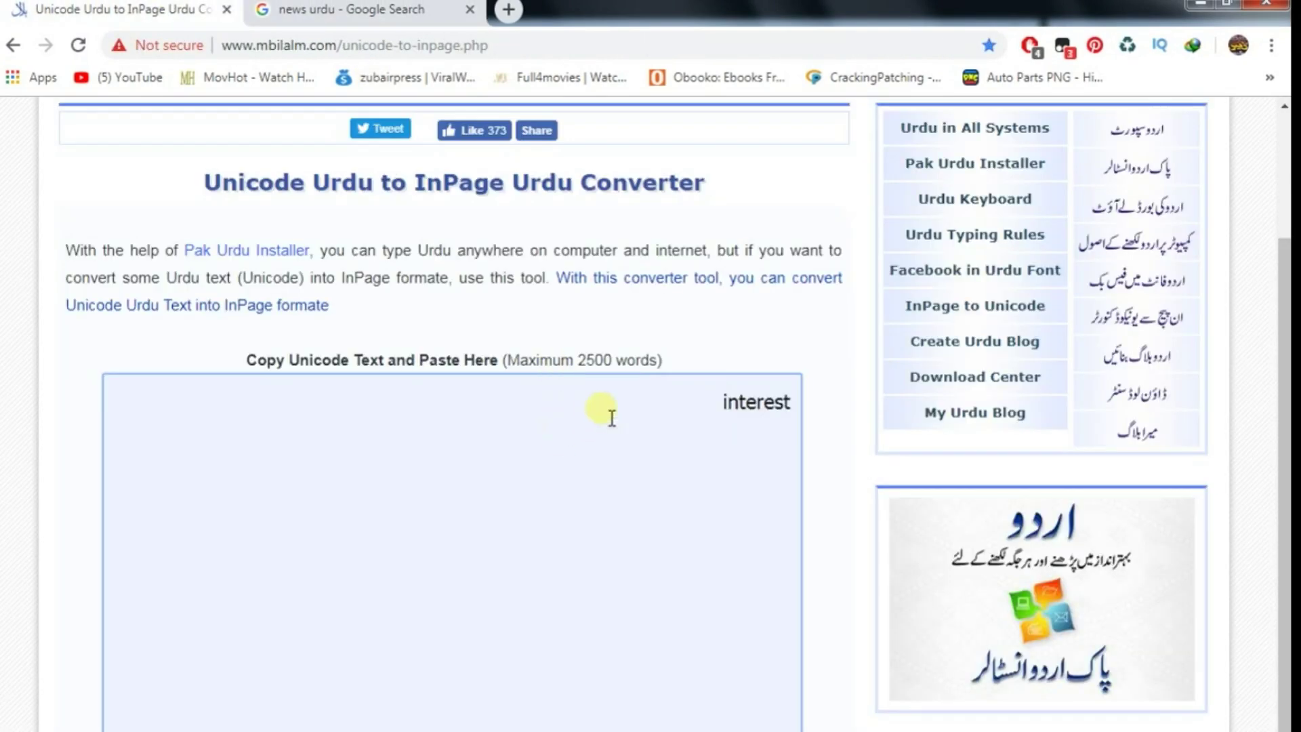
- Paste the copied BBC Urdu snippet into the converter's Unicode text box
{"action": "right_click", "coordinate": [603, 444]}
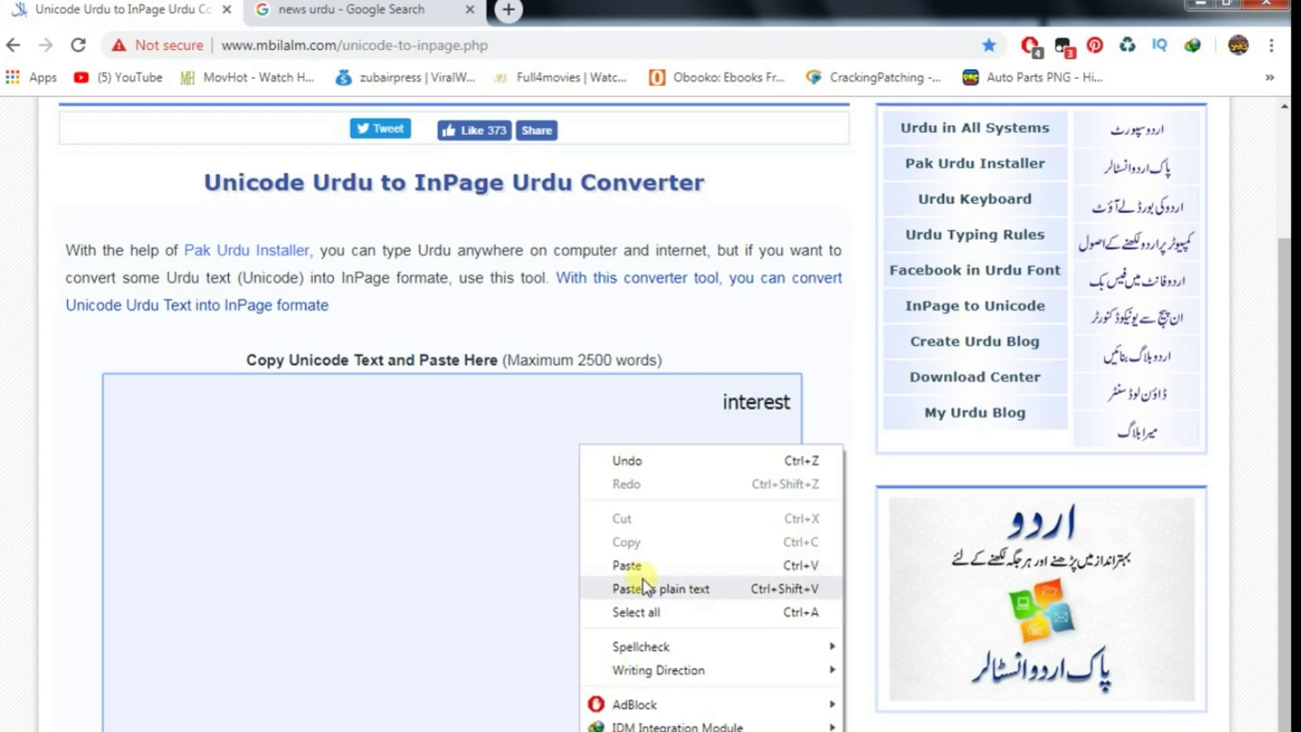
{"action": "left_click", "coordinate": [648, 573]}
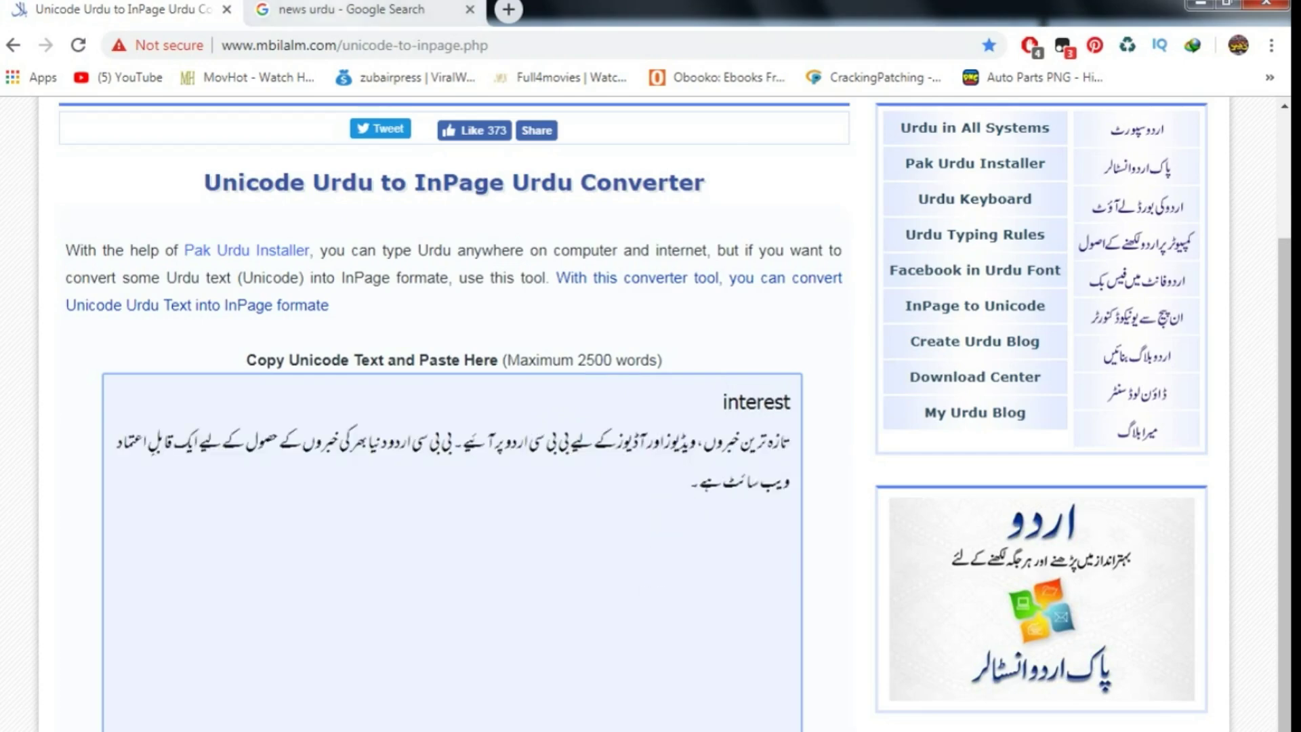
{"action": "key", "text": "ctrl+Tab"}
{"action": "left_click", "coordinate": [176, 9]}
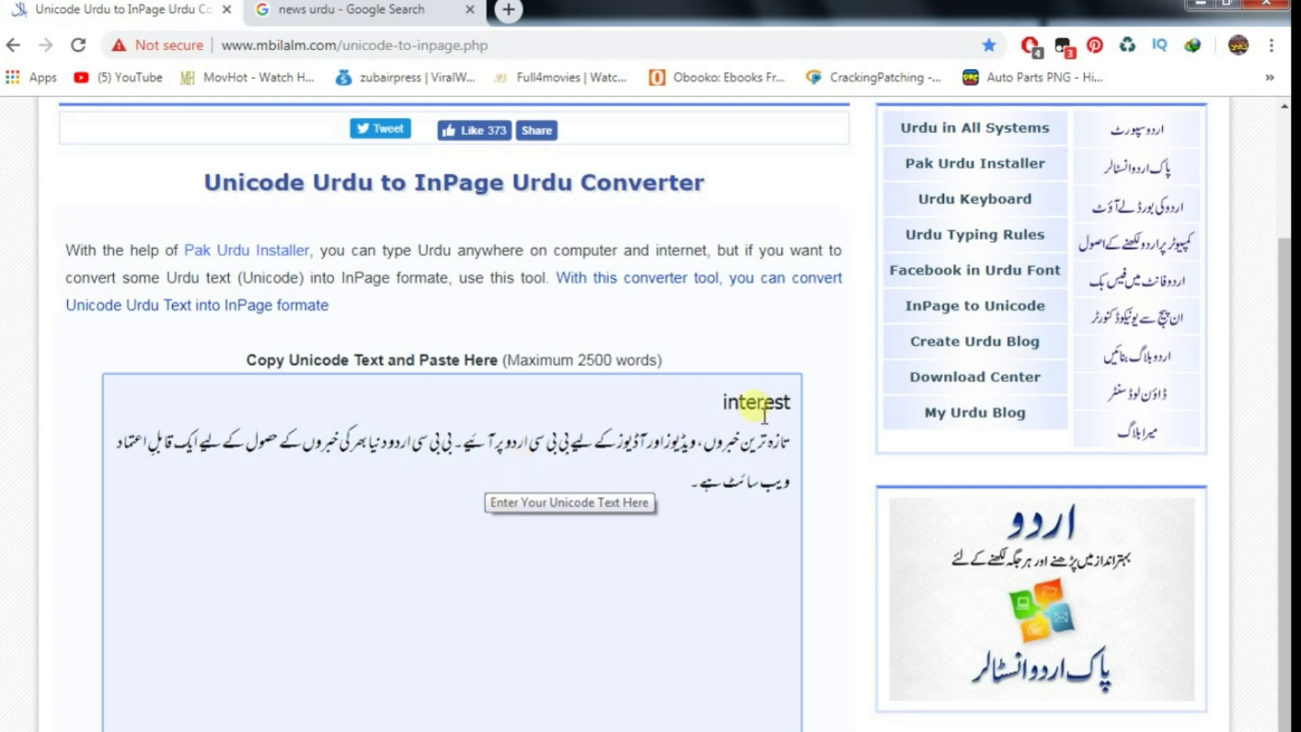
- Scroll through the converter page to check the pasted Urdu text below 'interest'
{"action": "scroll", "coordinate": [543, 658], "scroll_direction": "down", "scroll_amount": 3}
{"action": "scroll", "coordinate": [531, 609], "scroll_direction": "up", "scroll_amount": 6}
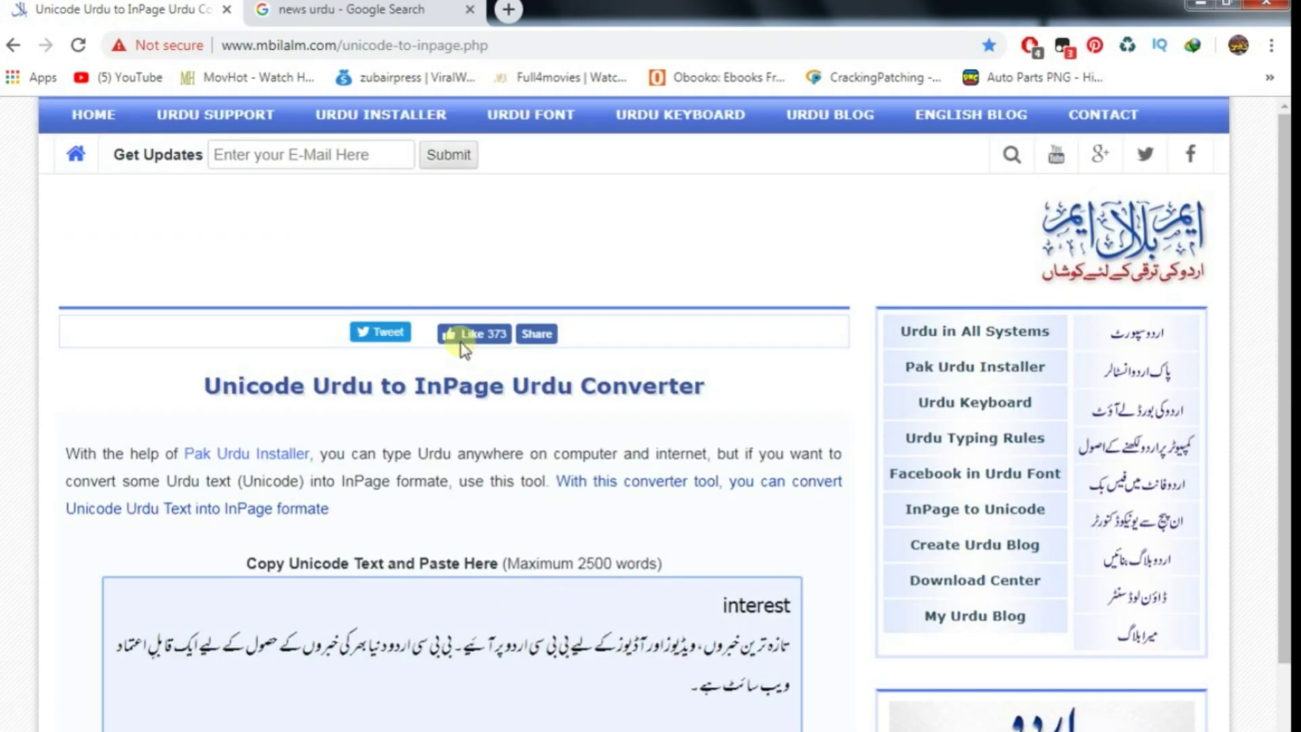
{"action": "scroll", "coordinate": [508, 590], "scroll_direction": "down", "scroll_amount": 7}
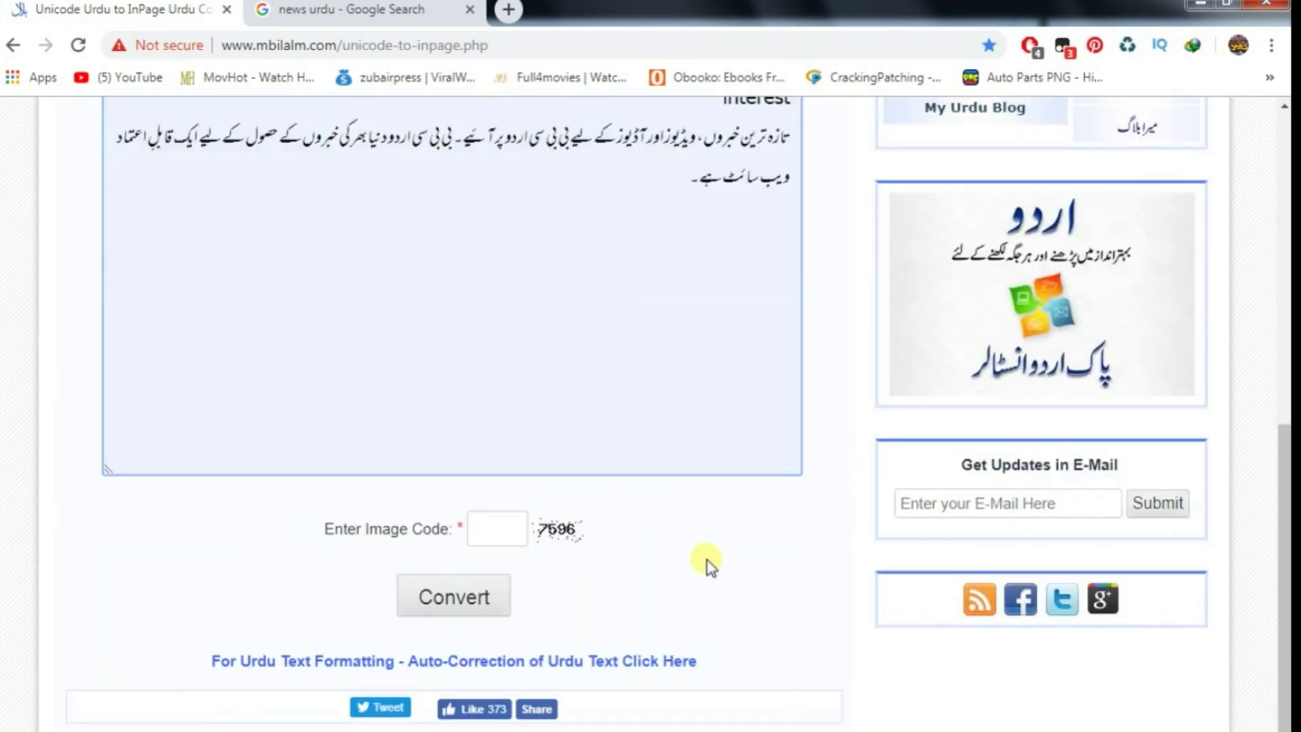
{"action": "scroll", "coordinate": [671, 660], "scroll_direction": "up", "scroll_amount": 2}
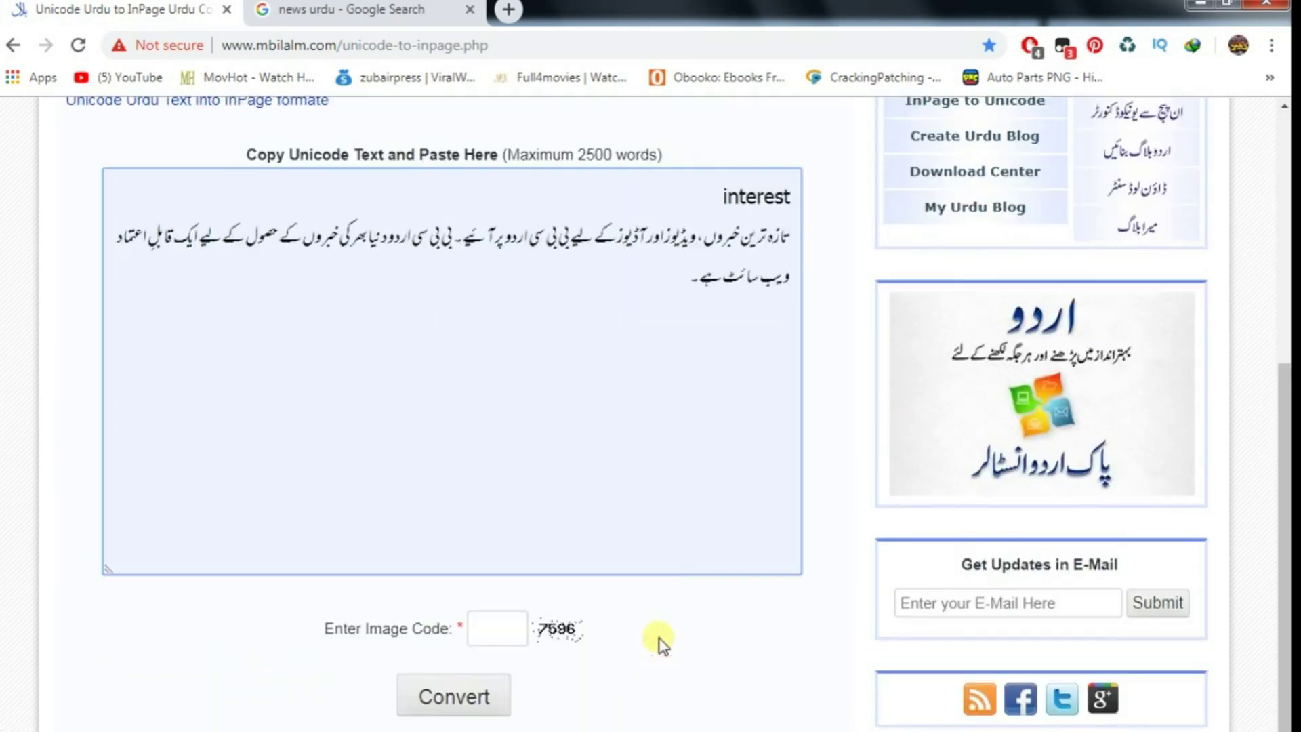
{"action": "scroll", "coordinate": [656, 434], "scroll_direction": "up", "scroll_amount": 3}
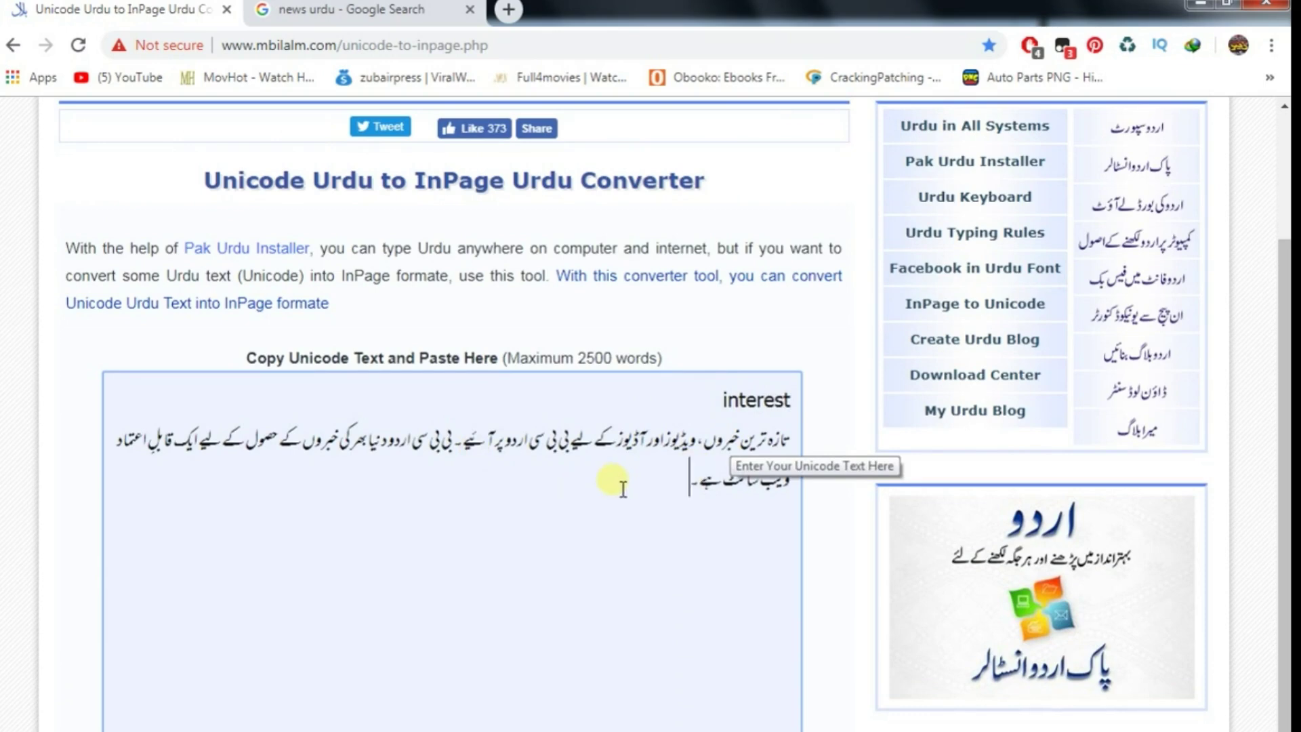
{"action": "scroll", "coordinate": [620, 481], "scroll_direction": "down", "scroll_amount": 3}
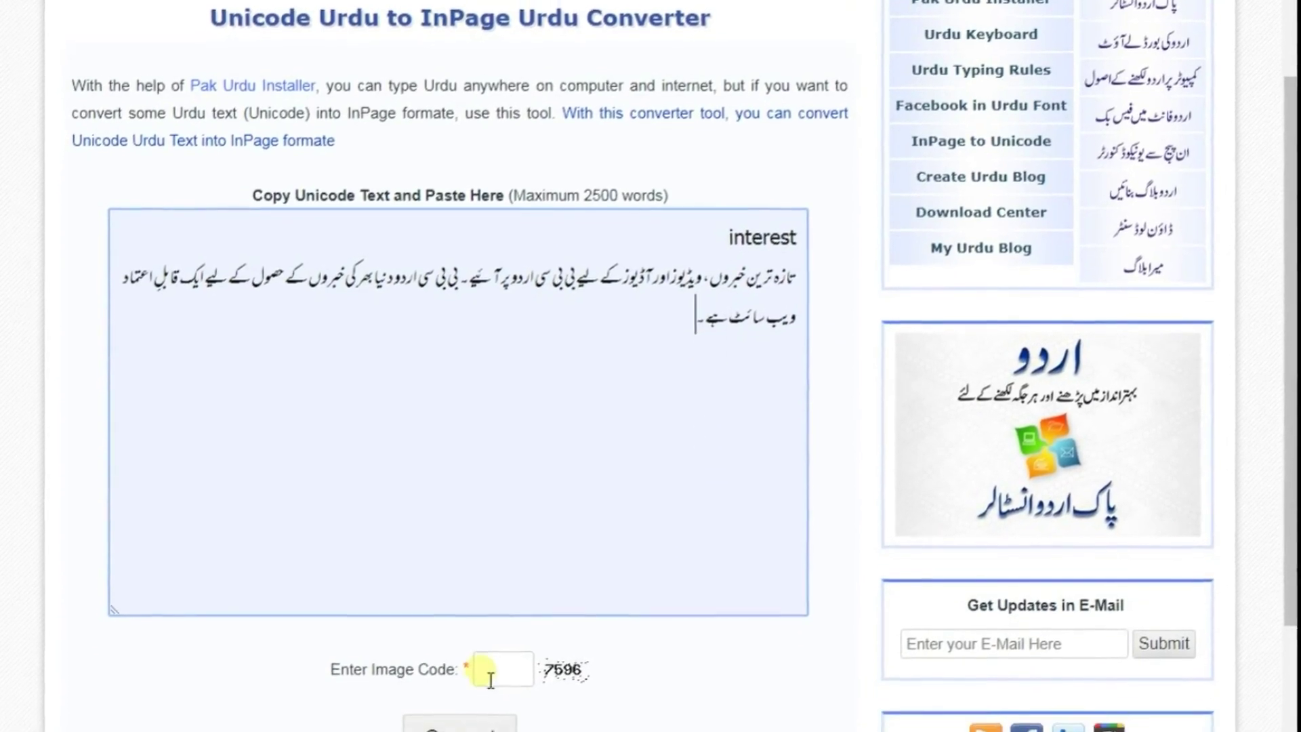
{"action": "left_click", "coordinate": [505, 637]}
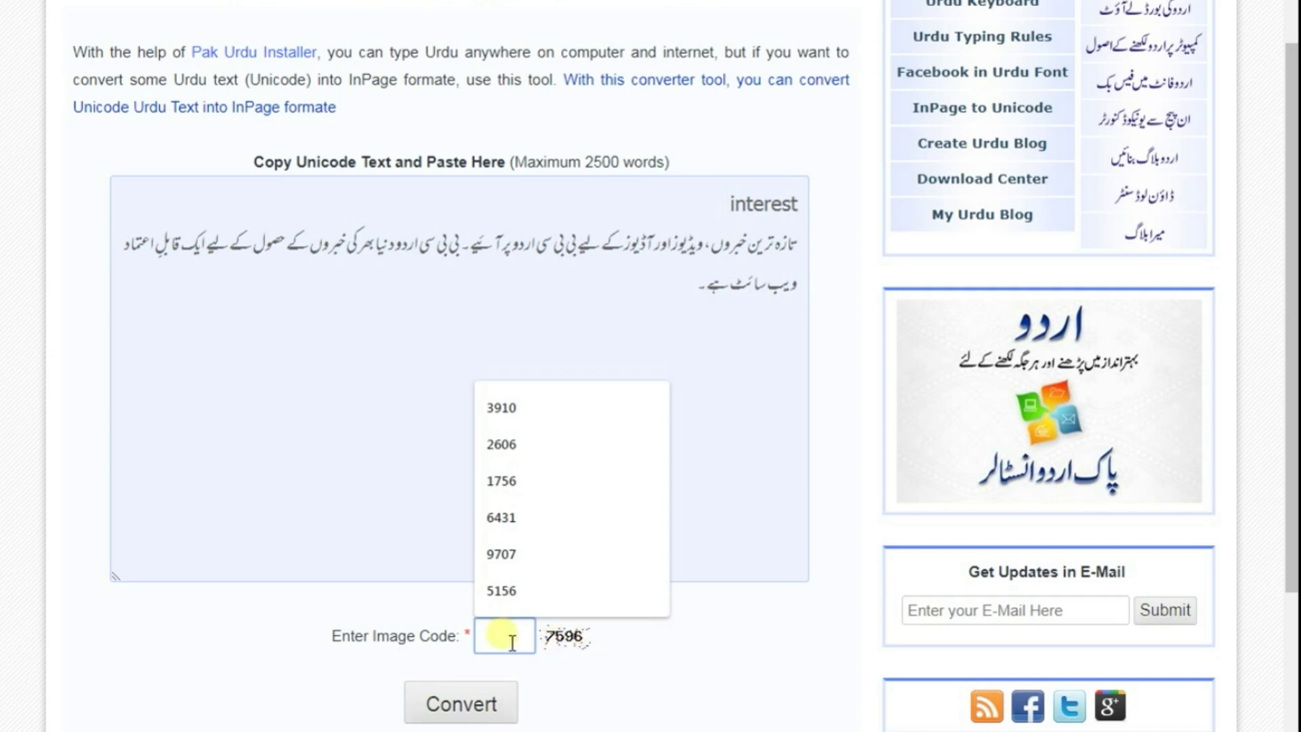
- Enter image code 7596 and run Convert to produce the InPage text format
{"action": "type", "text": "7"}
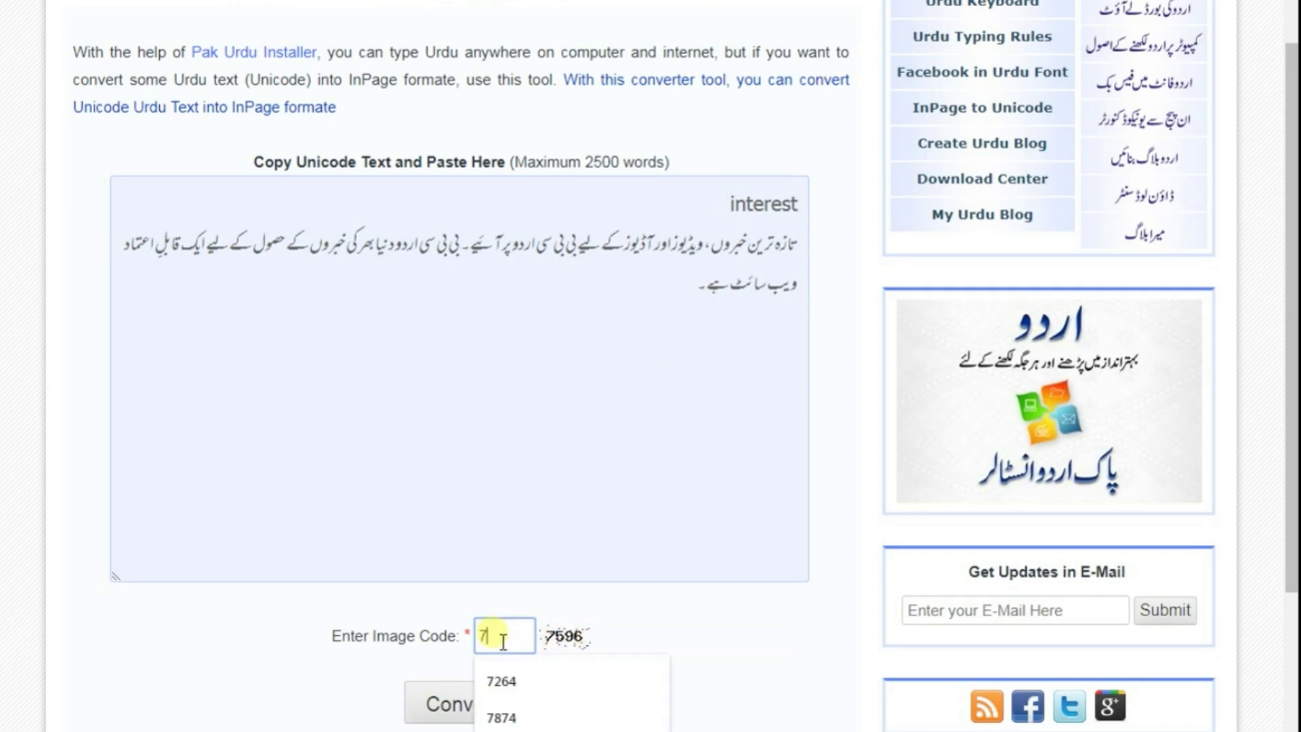
{"action": "type", "text": "596"}
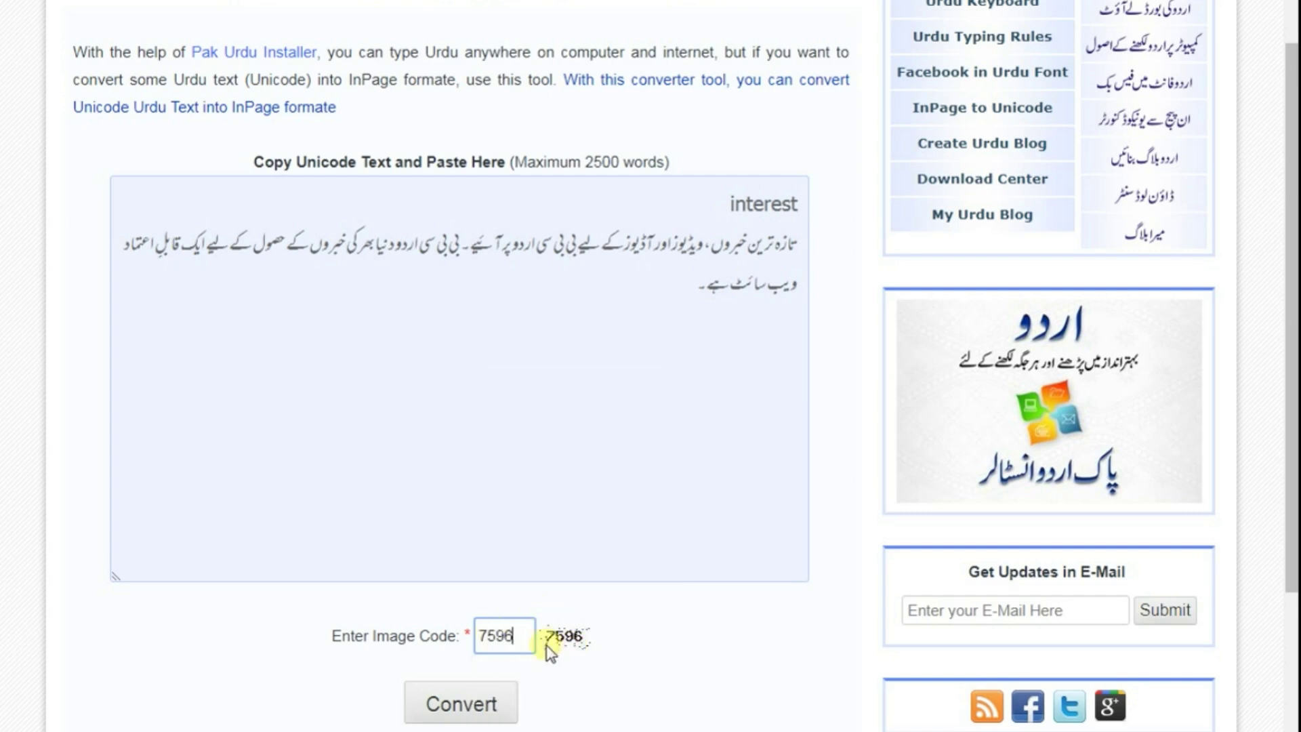
{"action": "left_click", "coordinate": [447, 718]}
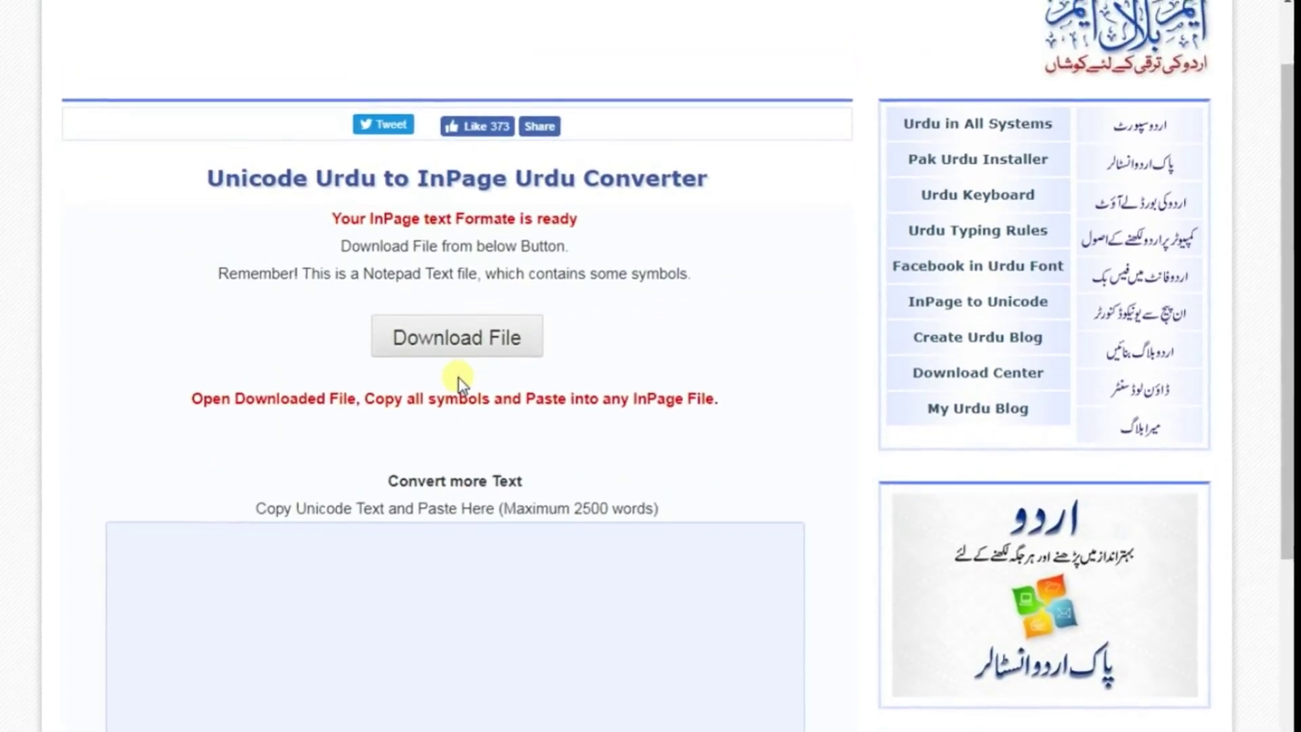
- Download InPage-Converter-File (1).txt and open it in Notepad
{"action": "scroll", "coordinate": [447, 407], "scroll_direction": "down", "scroll_amount": 3}
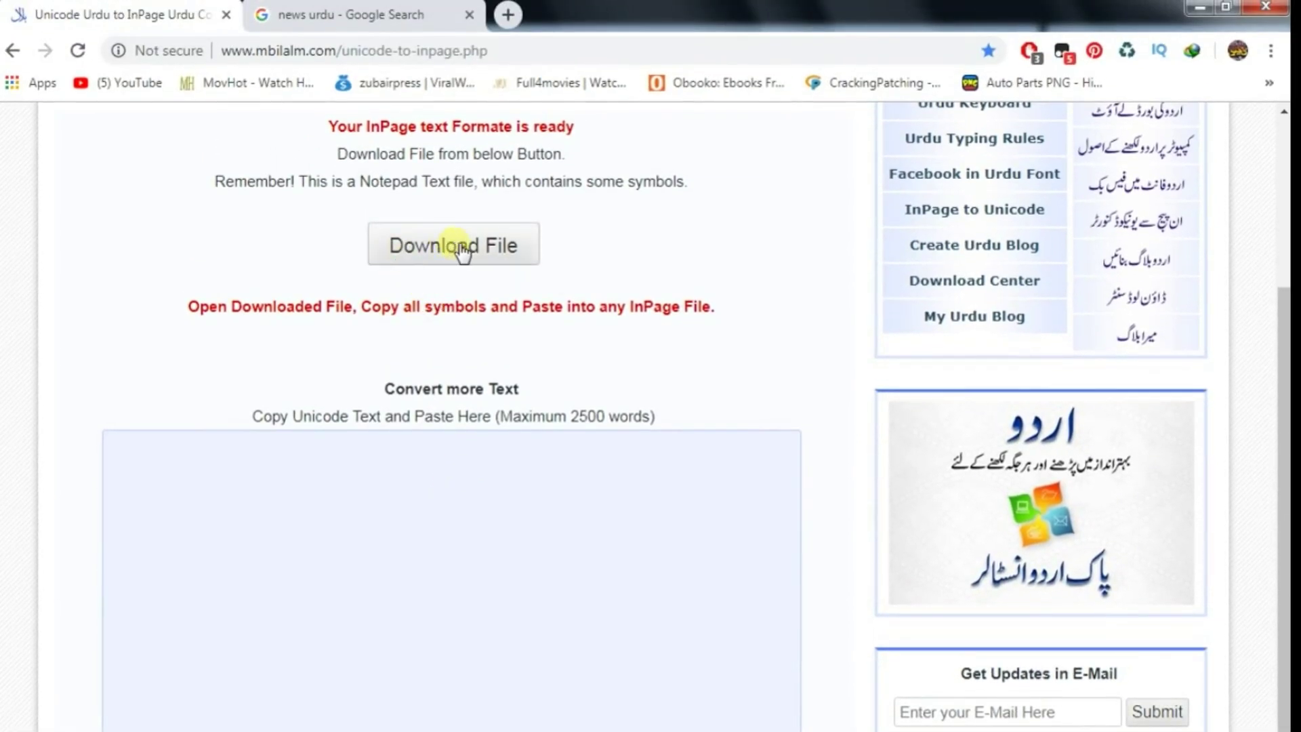
{"action": "left_click", "coordinate": [460, 248]}
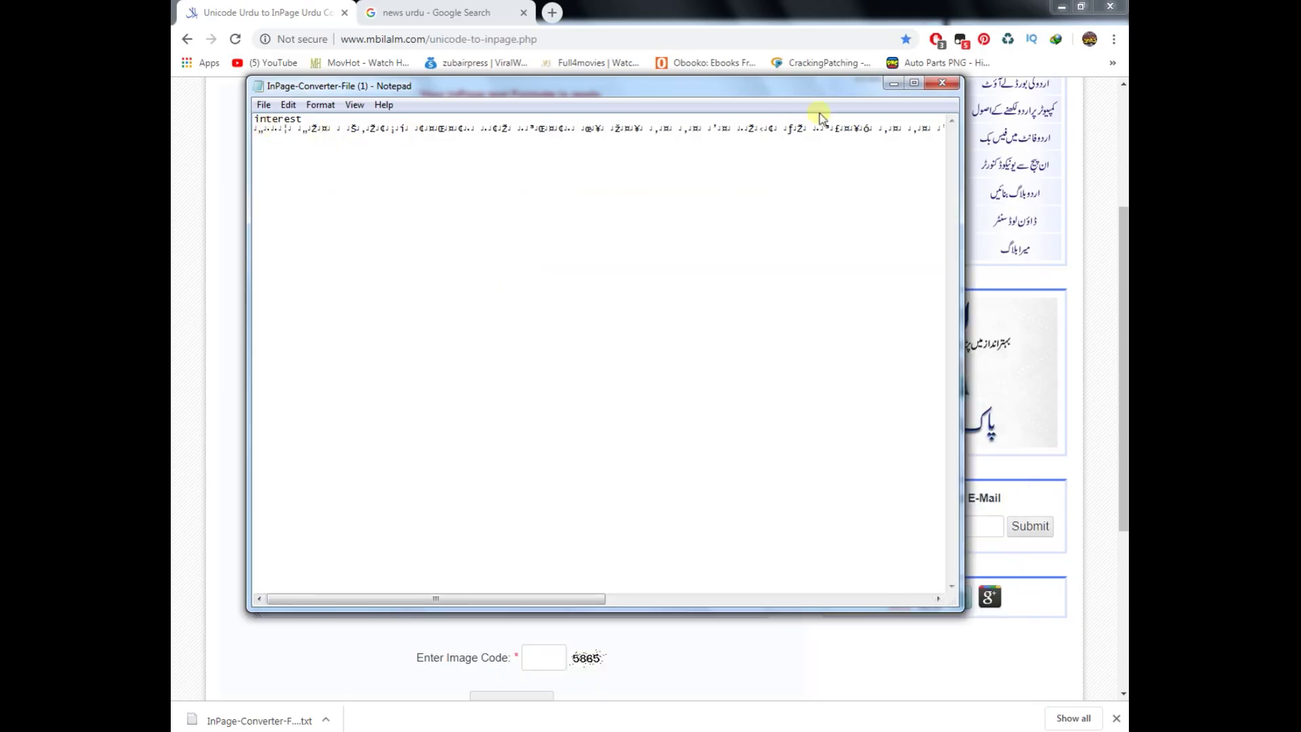
{"action": "left_click", "coordinate": [862, 129]}
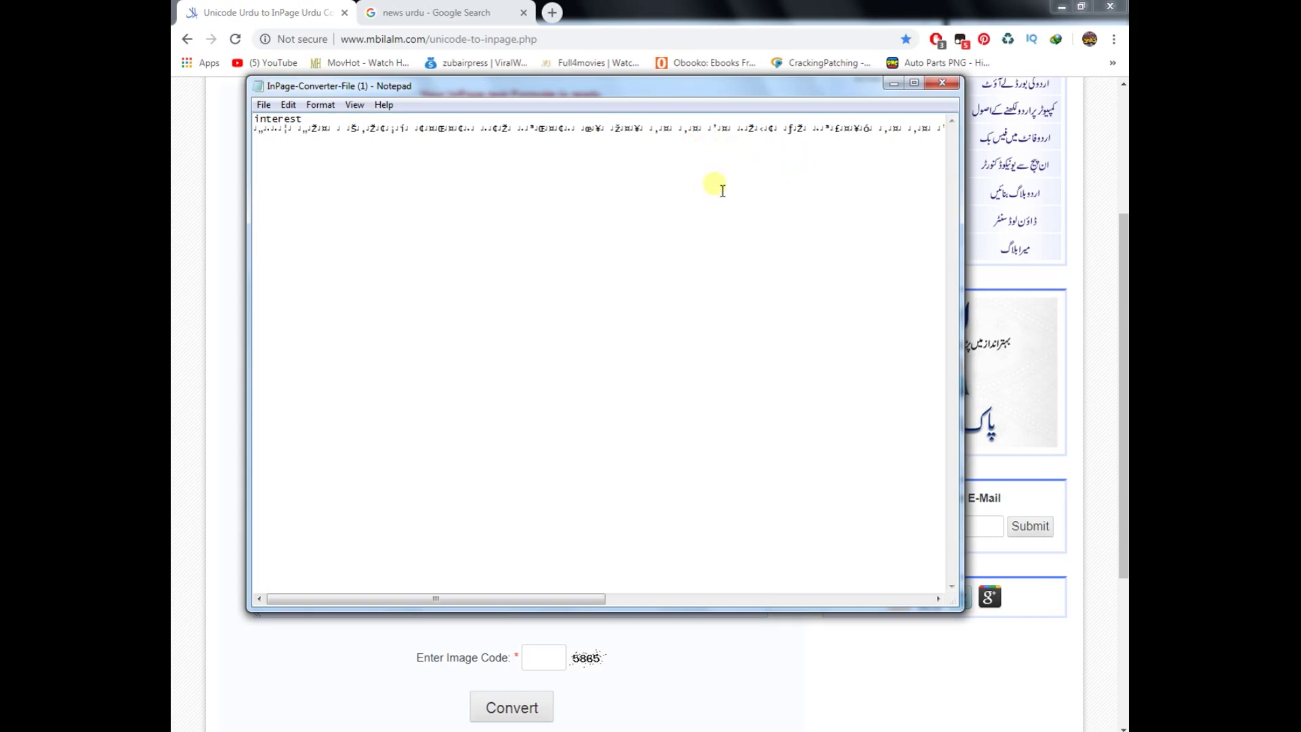
- Select all the text in InPage-Converter-File (1).txt and copy it
{"action": "key", "text": "ctrl+a"}
{"action": "right_click", "coordinate": [415, 127]}
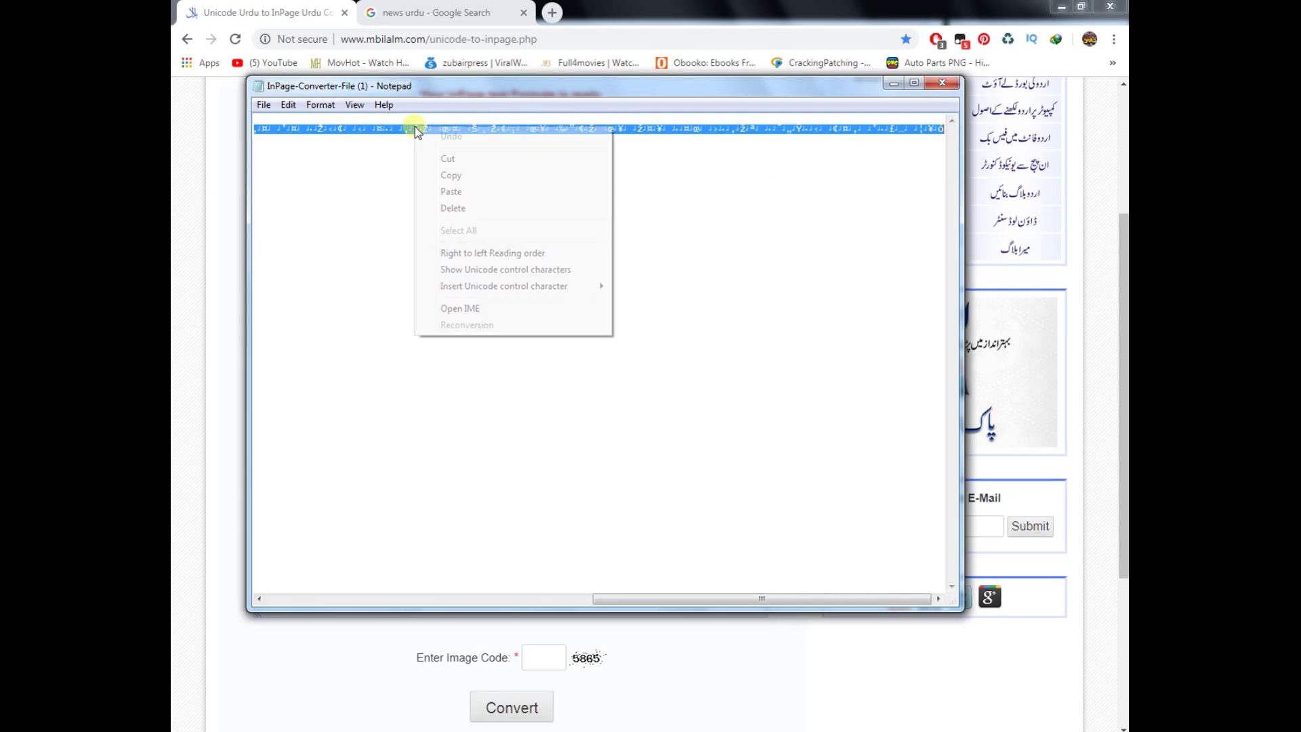
{"action": "left_click", "coordinate": [467, 176]}
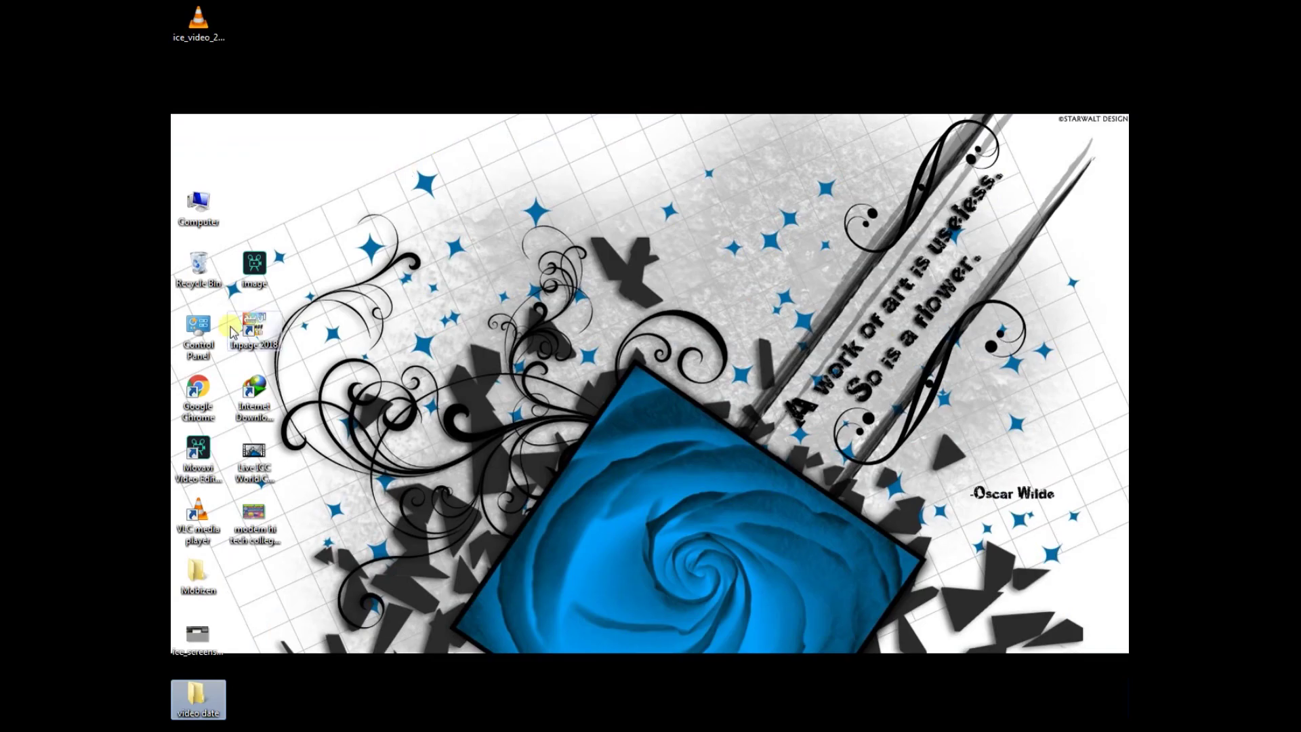
- Launch InPage Urdu 2018 from the desktop and create a blank Untitled-1 document
{"action": "double_click", "coordinate": [254, 332]}
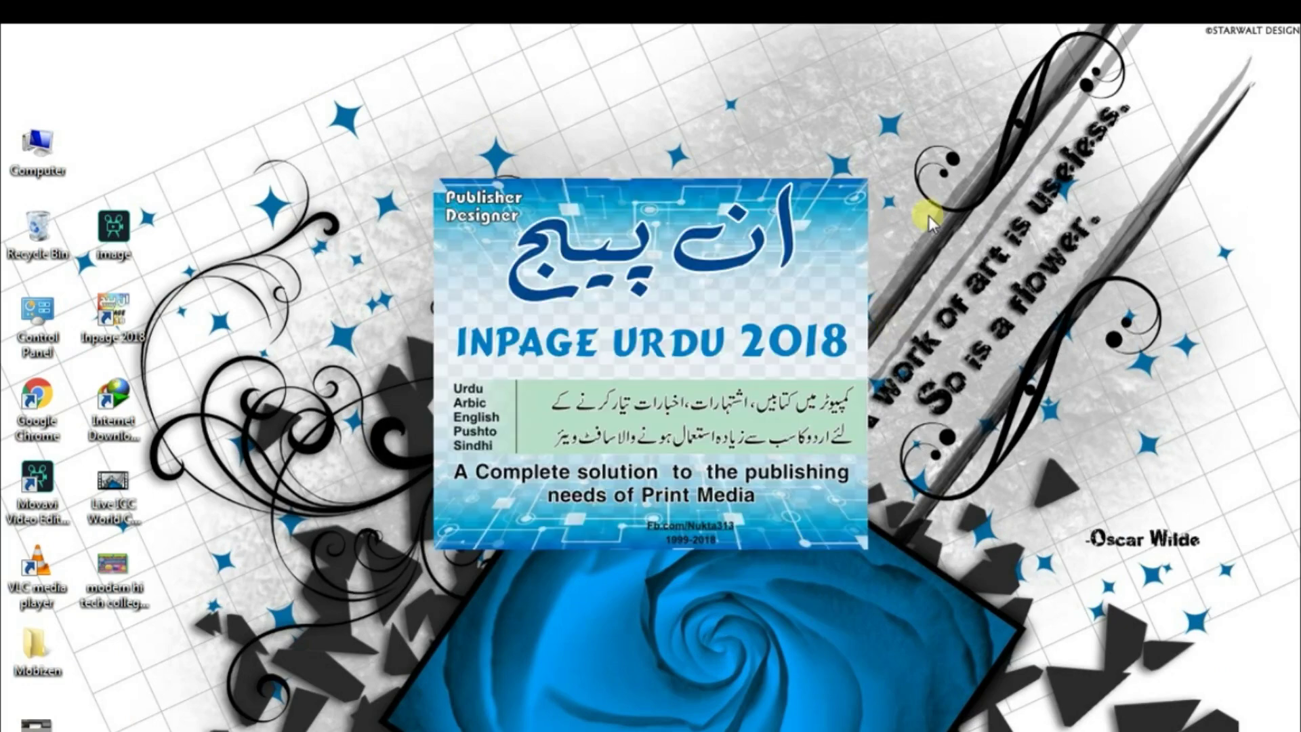
{"action": "key", "text": "ctrl+n"}
{"action": "key", "text": "Return"}
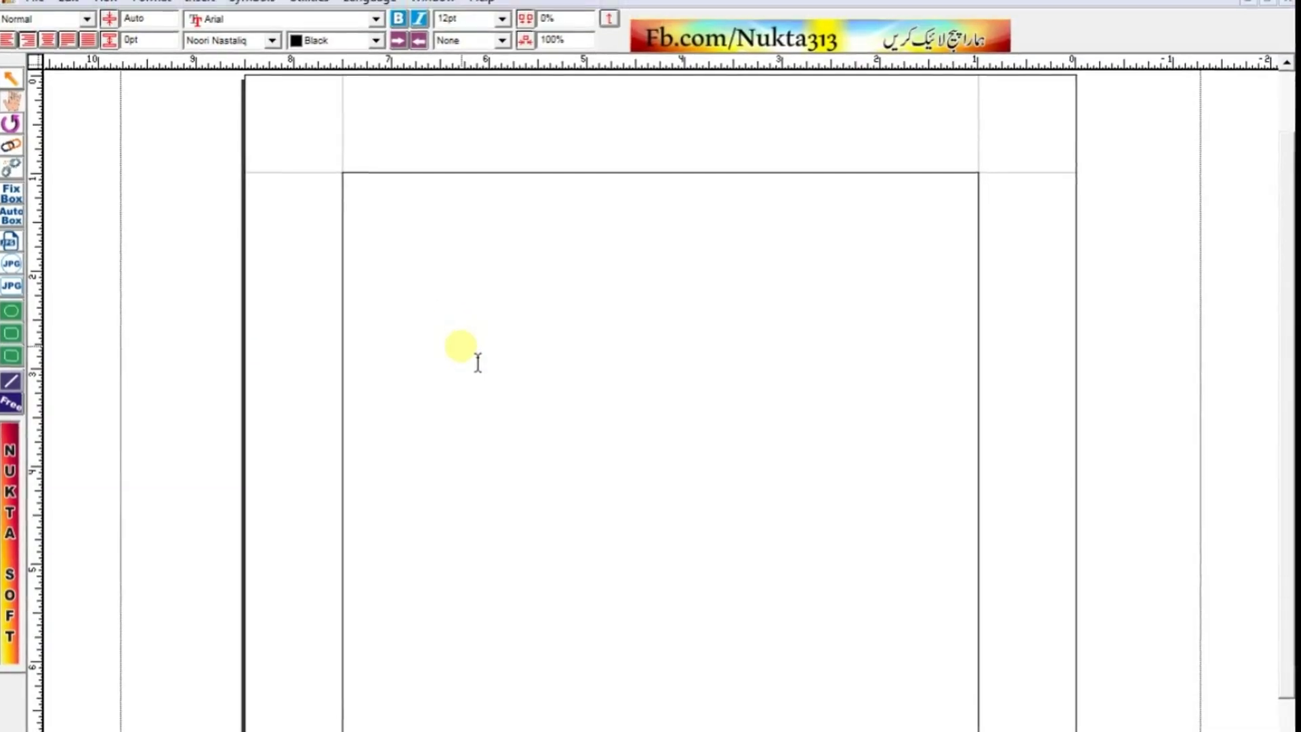
{"action": "right_click", "coordinate": [543, 303]}
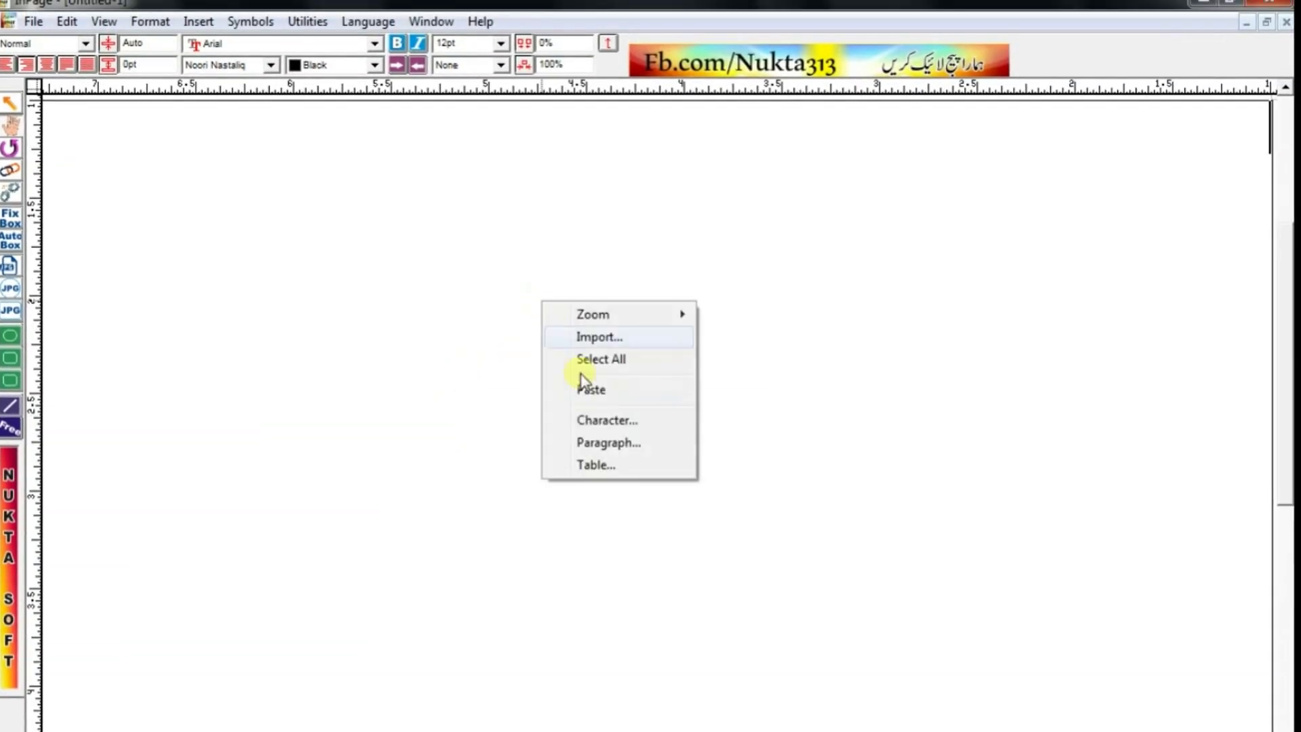
- Paste the converted symbols into the InPage document and compare them with the Notepad file
{"action": "left_click", "coordinate": [597, 391]}
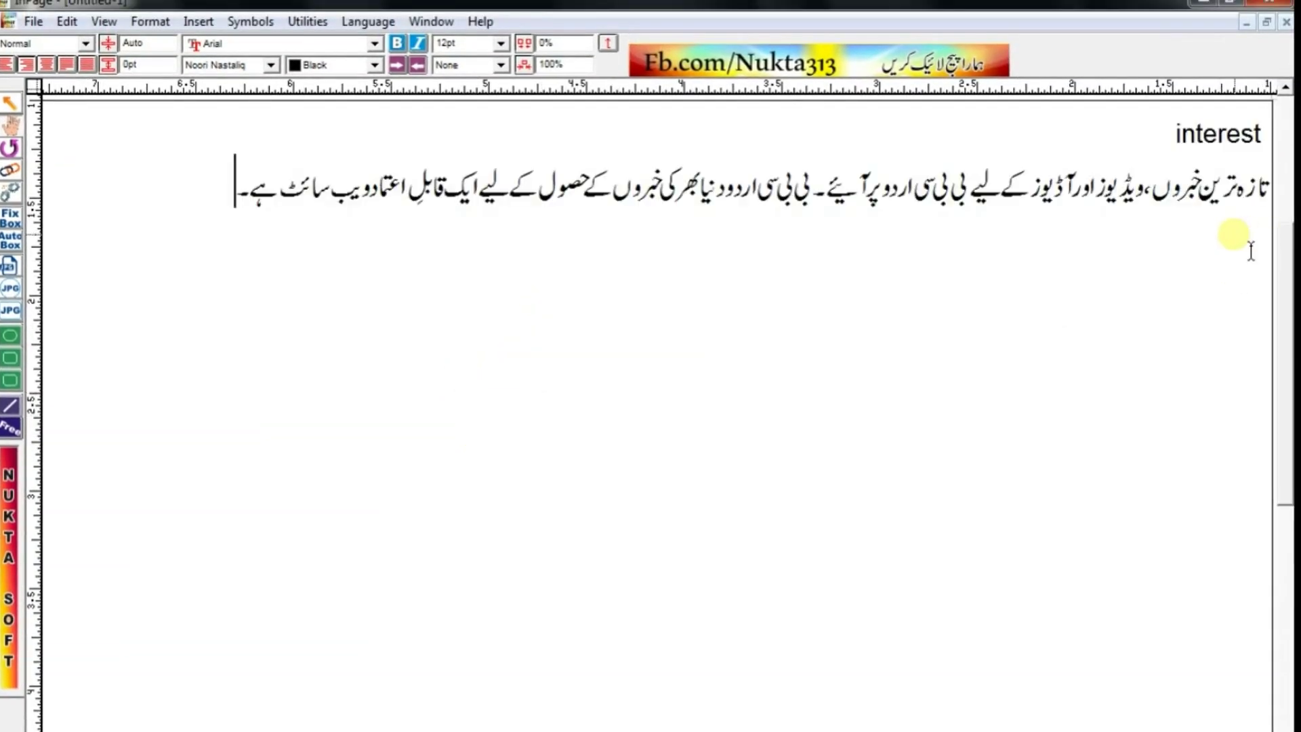
{"action": "key", "text": "alt+Tab"}
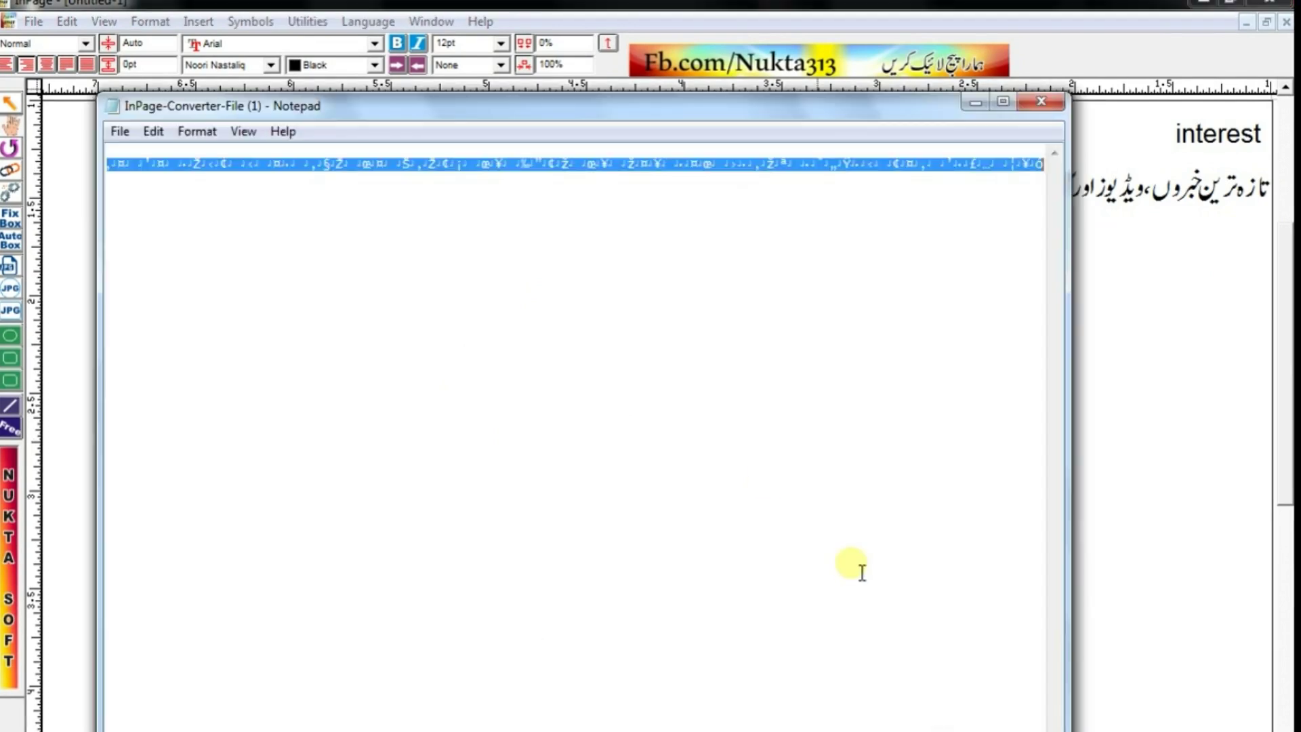
{"action": "left_click_drag", "start_coordinate": [630, 120], "coordinate": [637, 395]}
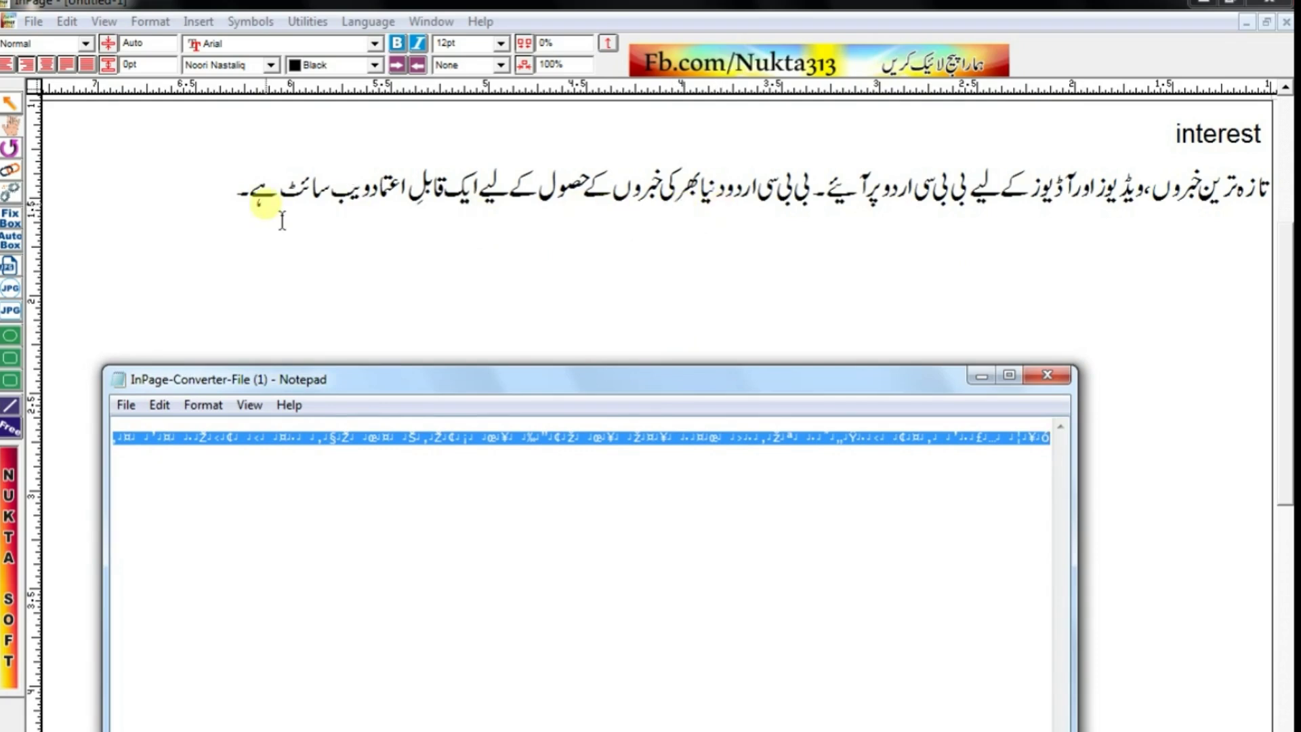
{"action": "left_click", "coordinate": [488, 221]}
{"action": "left_click", "coordinate": [1071, 381]}
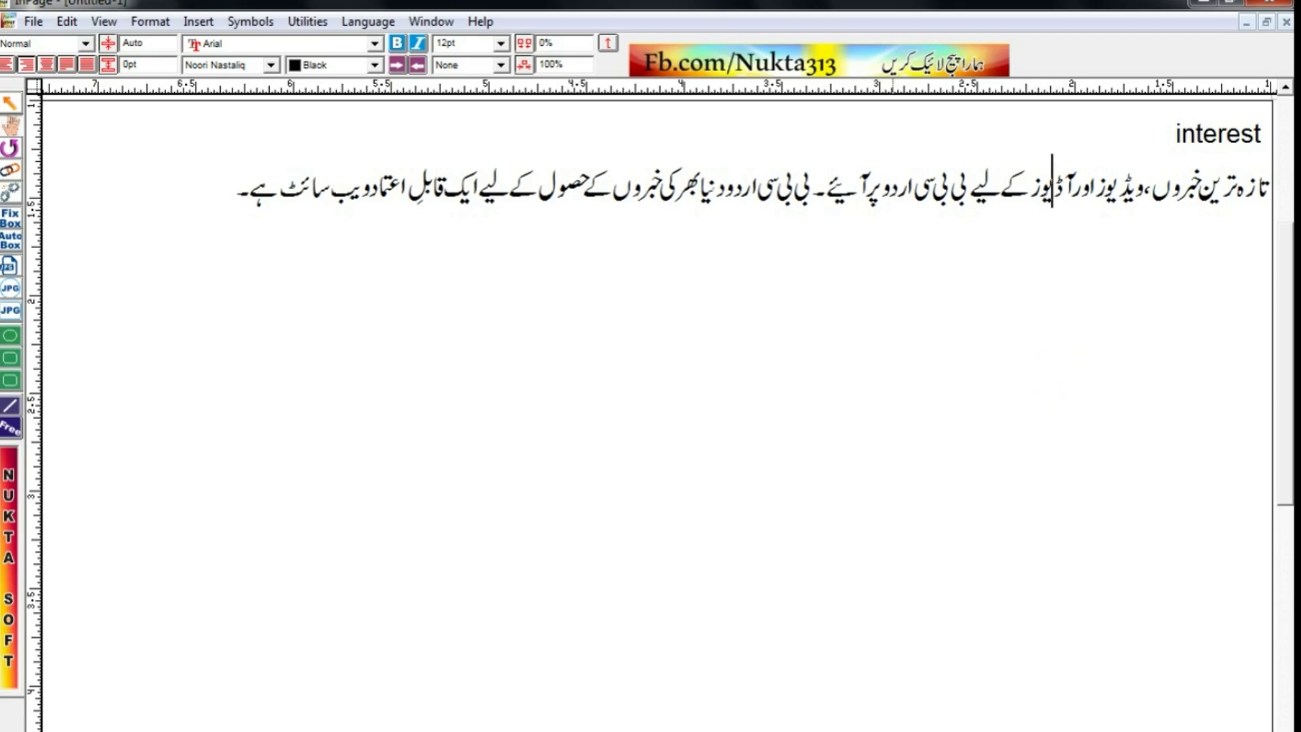
{"action": "key", "text": "alt+Tab"}
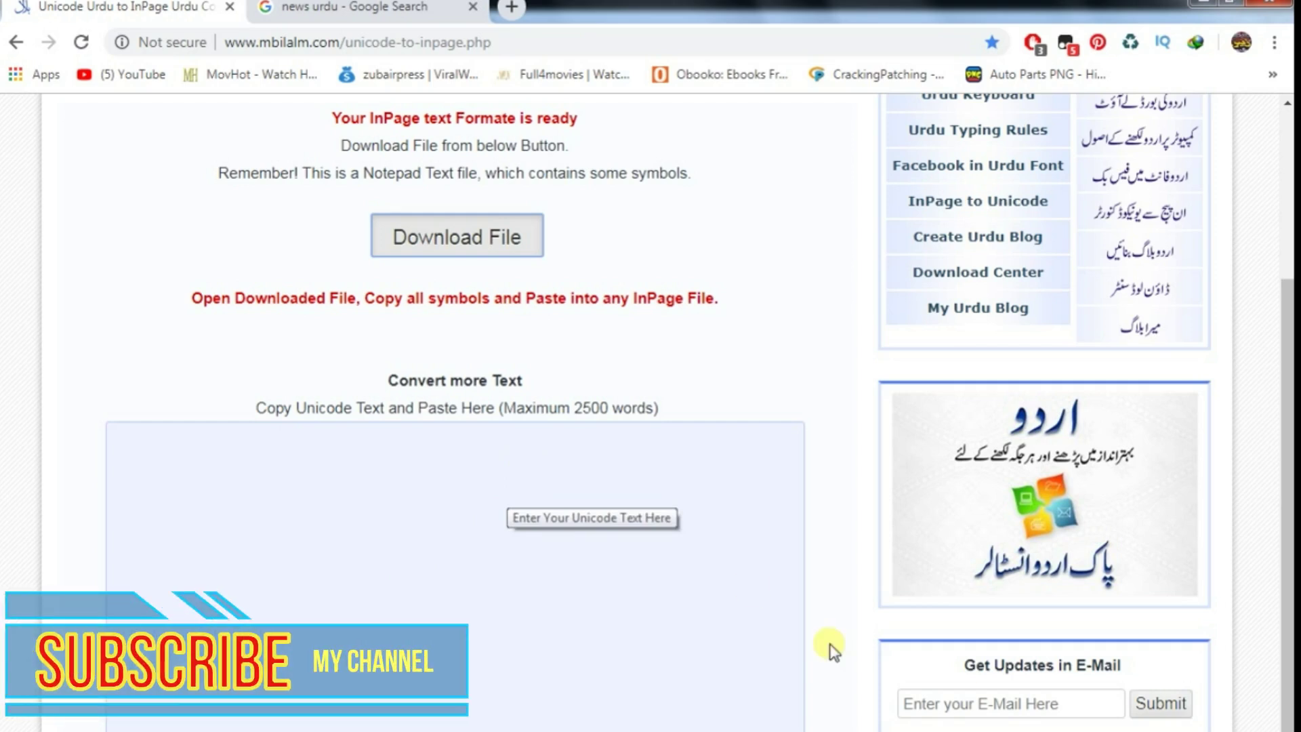
{"action": "scroll", "coordinate": [706, 608], "scroll_direction": "up", "scroll_amount": 5}
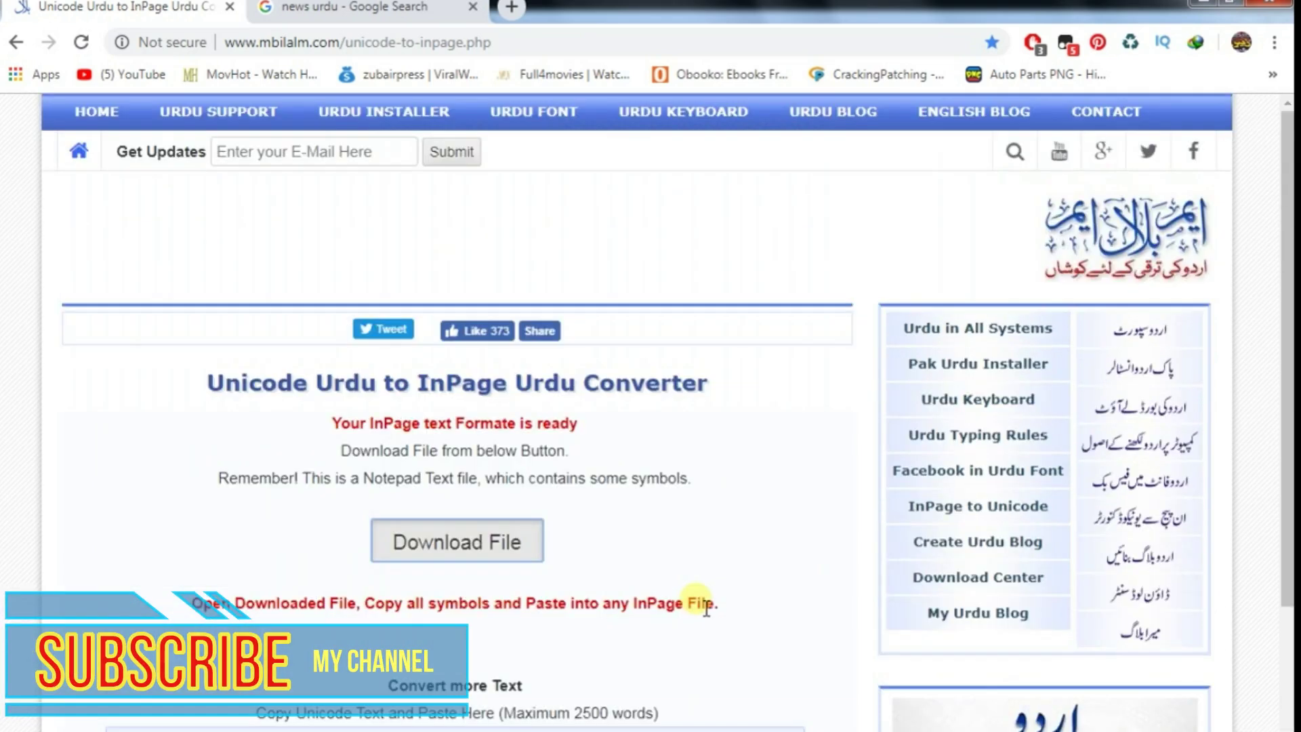
{"action": "scroll", "coordinate": [706, 608], "scroll_direction": "down", "scroll_amount": 3}
{"action": "scroll", "coordinate": [697, 601], "scroll_direction": "down", "scroll_amount": 2}
{"action": "scroll", "coordinate": [747, 674], "scroll_direction": "down", "scroll_amount": 4}
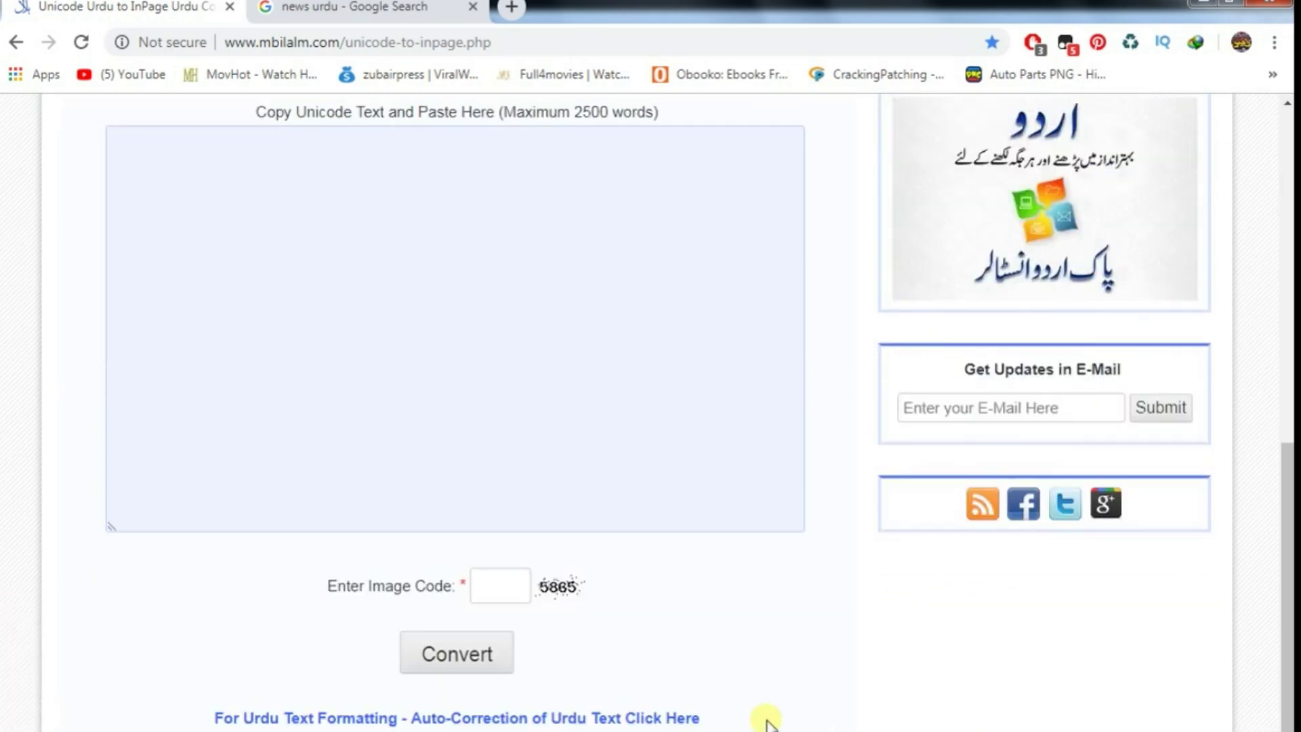
{"action": "scroll", "coordinate": [765, 718], "scroll_direction": "up", "scroll_amount": 9}
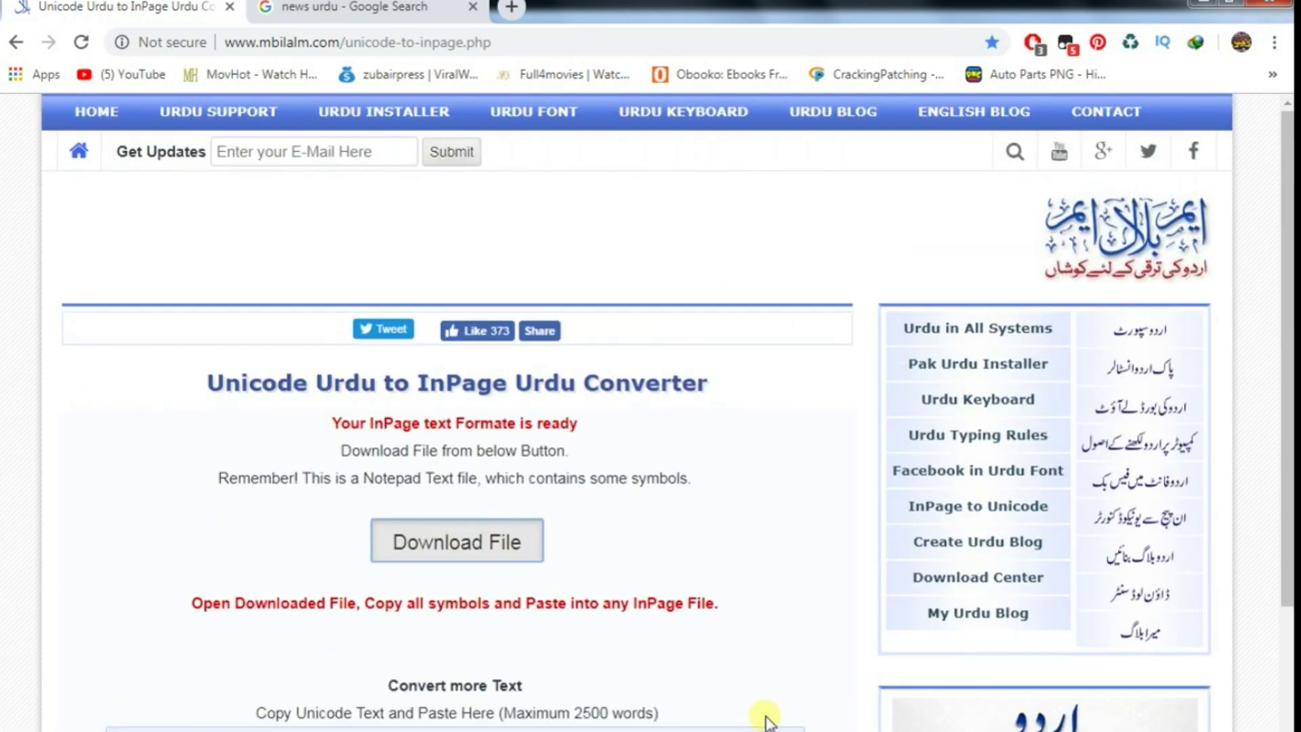